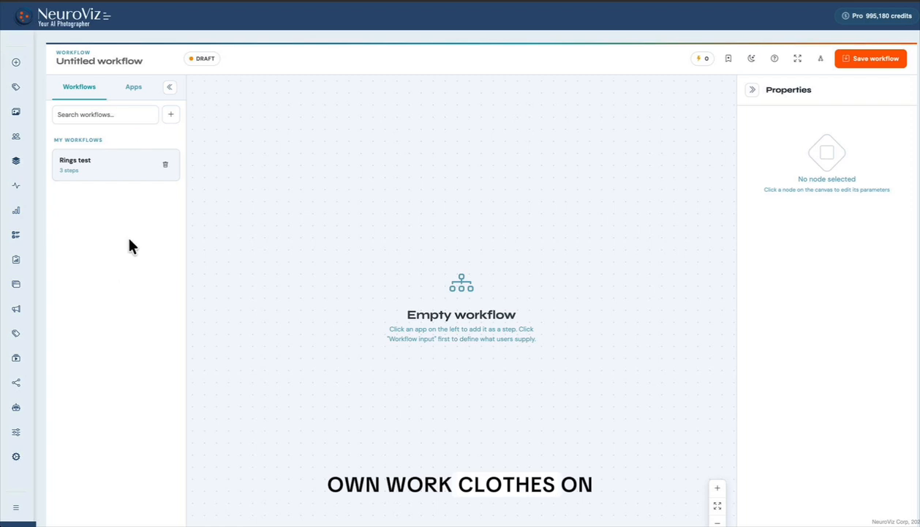
- Show the list of available apps and browse through it
click(133, 78)
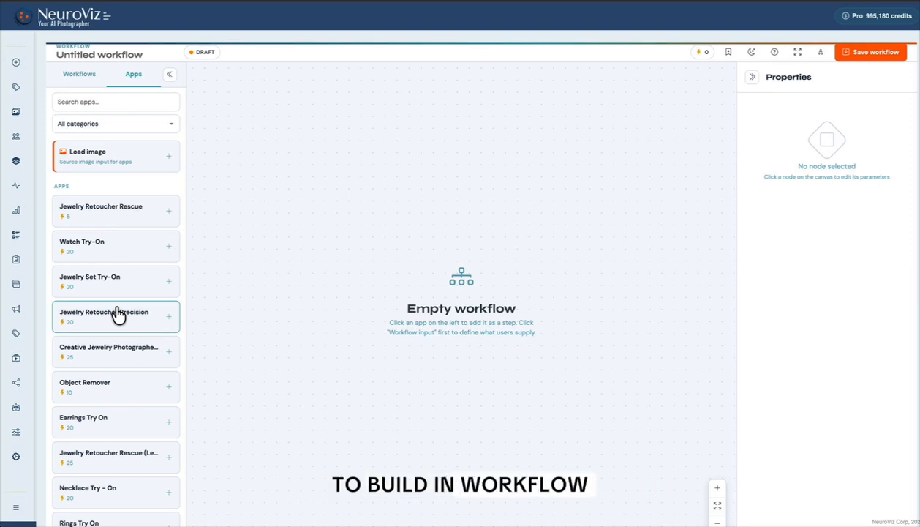
scroll(127, 335, down, 6)
scroll(128, 335, up, 7)
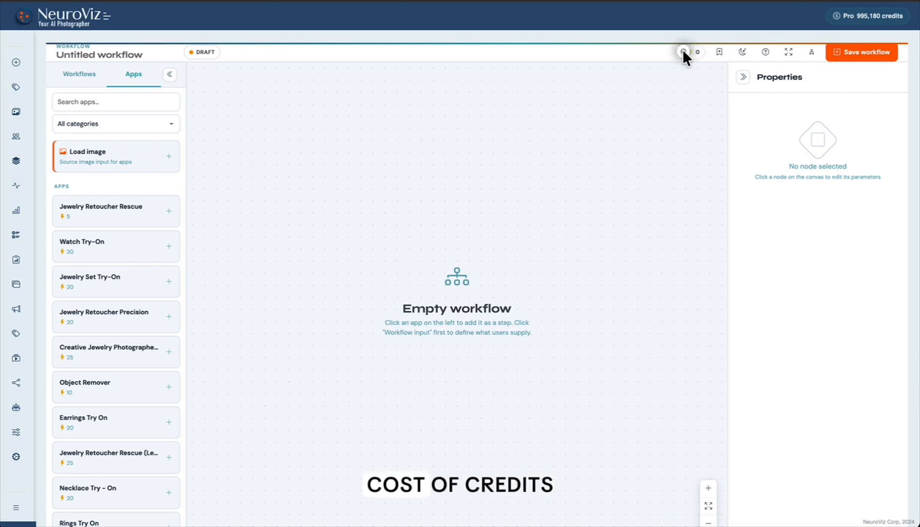
- Try the dark theme in the workflow editor and switch back to the light theme
click(743, 52)
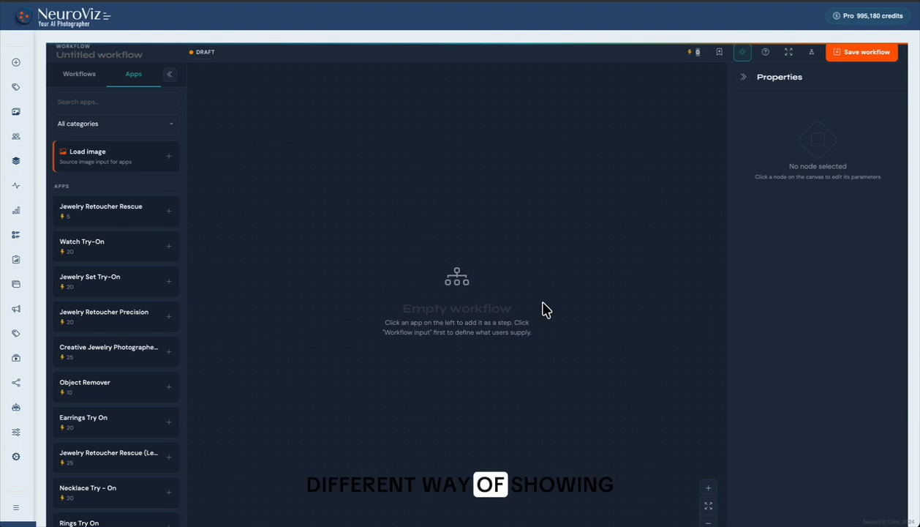
click(743, 52)
- Open the workflow guide, page through it to the Load image node page, and skip the rest
click(766, 53)
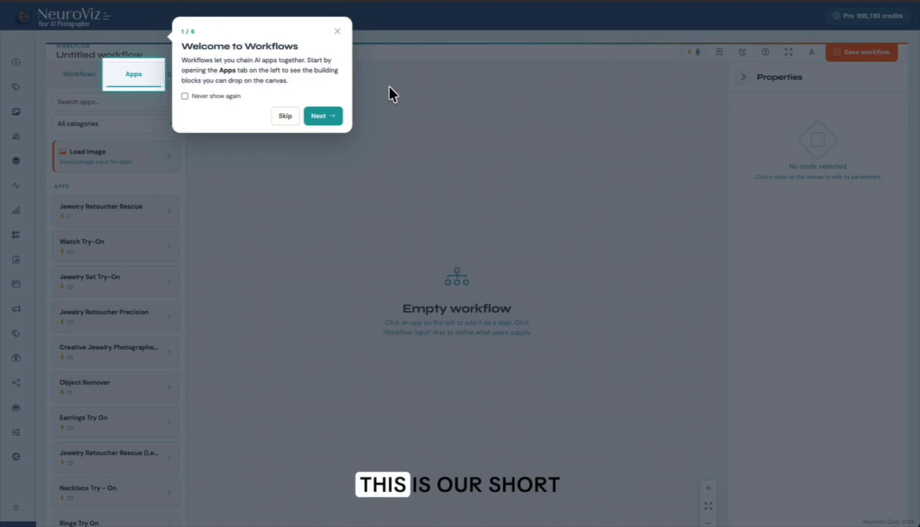
click(330, 116)
click(679, 317)
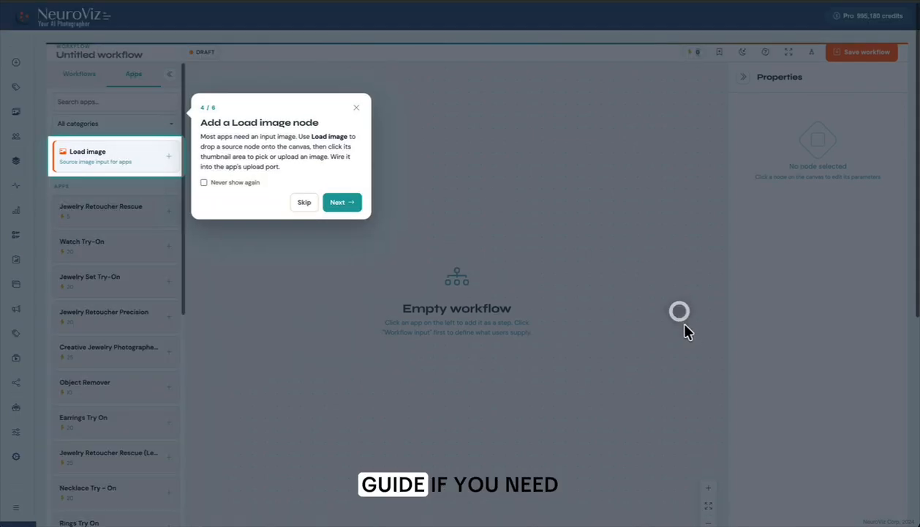
click(313, 203)
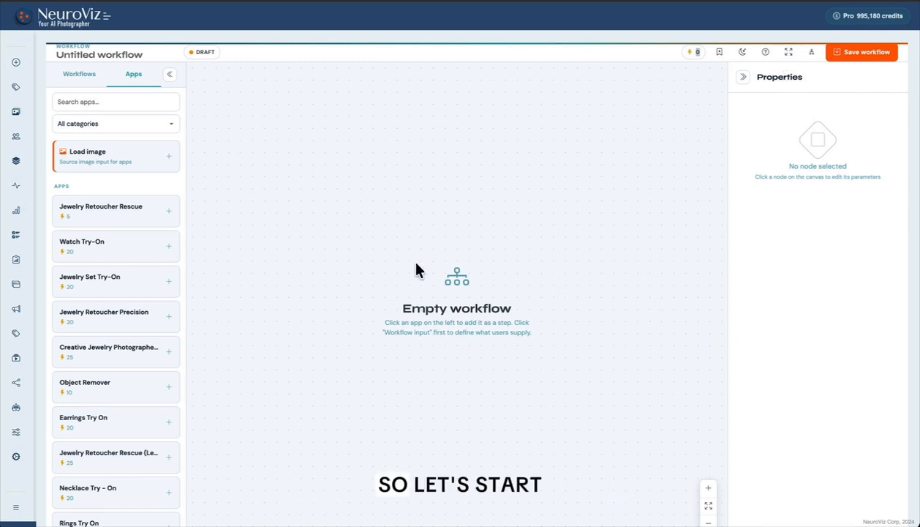
- Add an Earrings Try On node to the workflow and reposition it on the canvas
click(117, 432)
drag(649, 409, 498, 264)
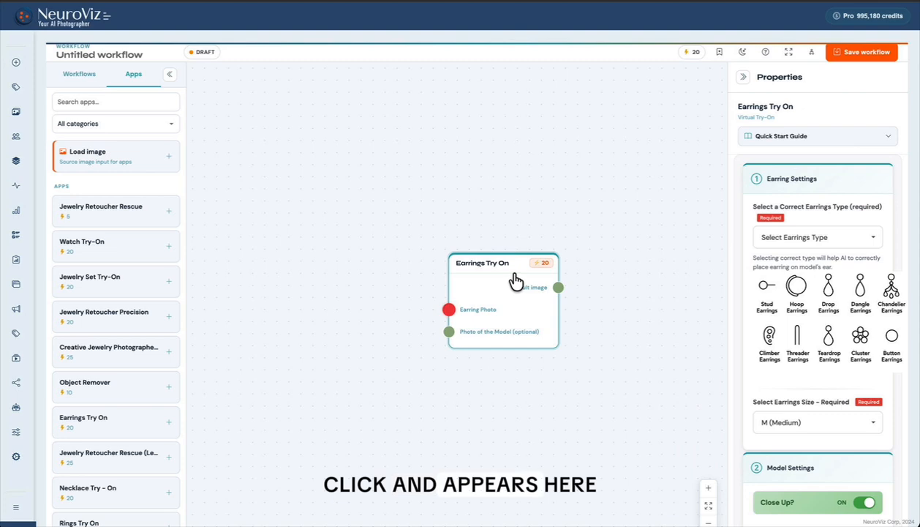
drag(493, 278, 542, 328)
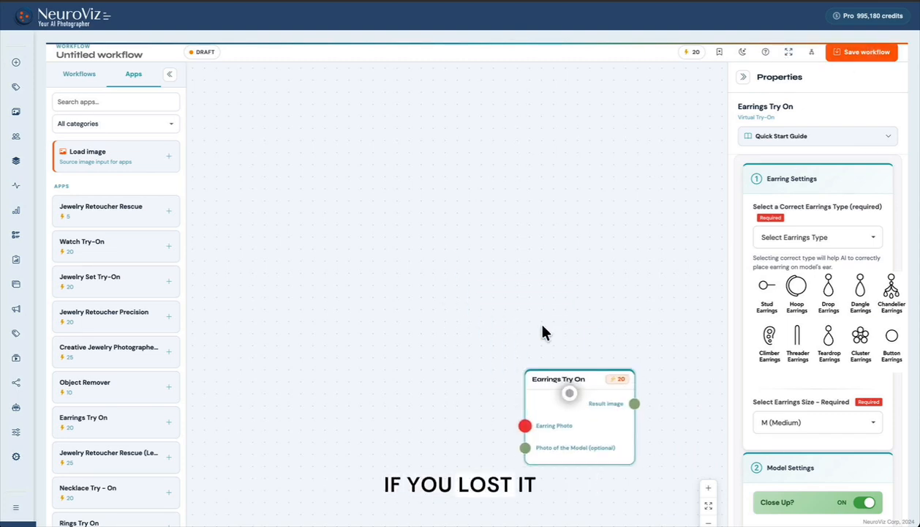
- Zoom the canvas out and in, fitting the workflow back into view each time
scroll(542, 332, up, 3)
scroll(542, 332, down, 10)
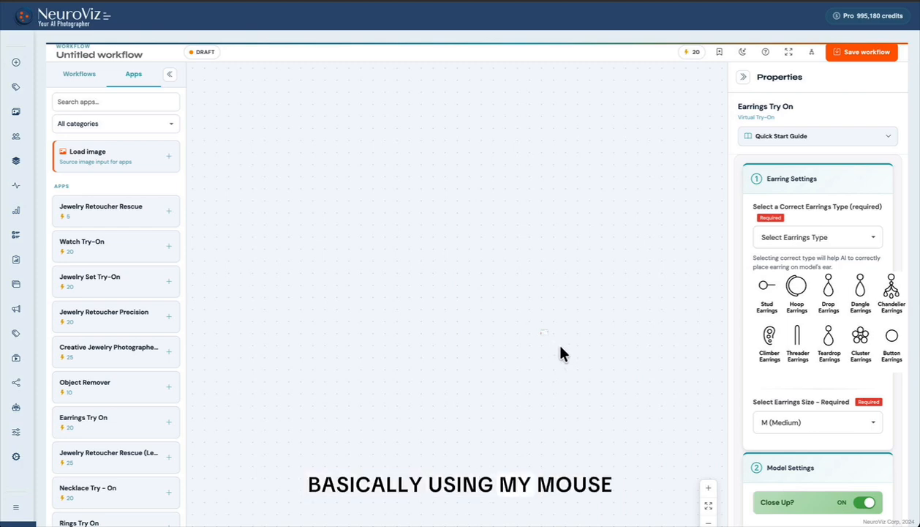
scroll(562, 351, up, 3)
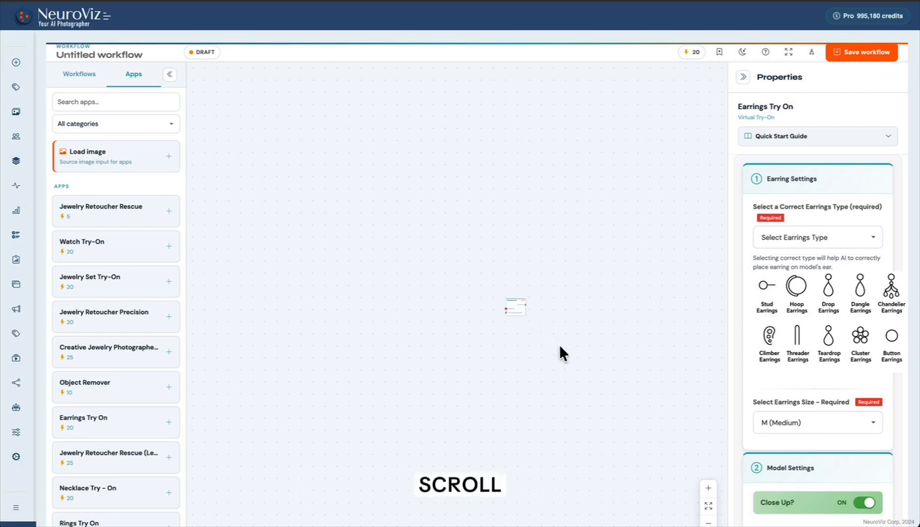
click(789, 52)
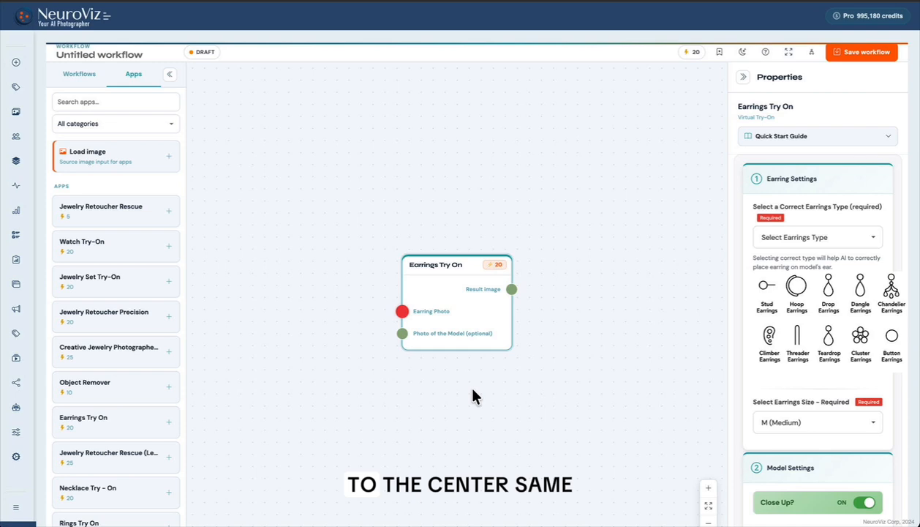
click(709, 488)
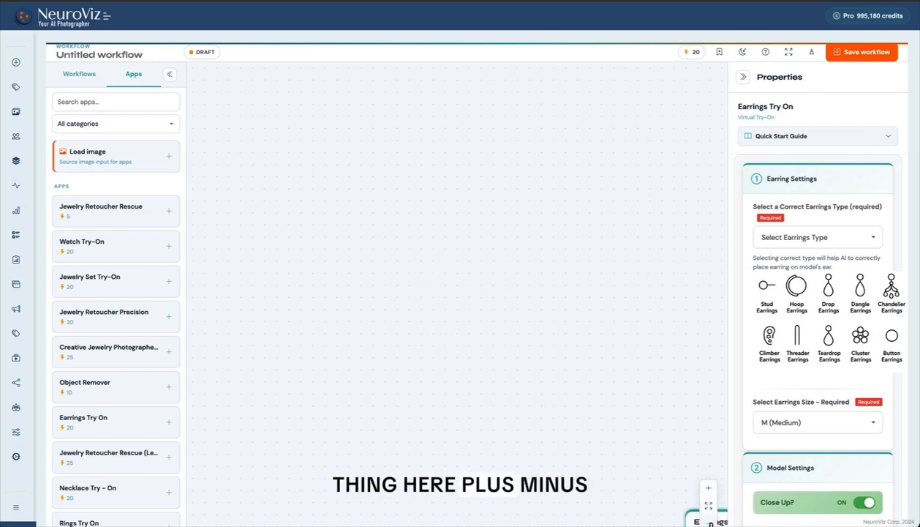
click(709, 506)
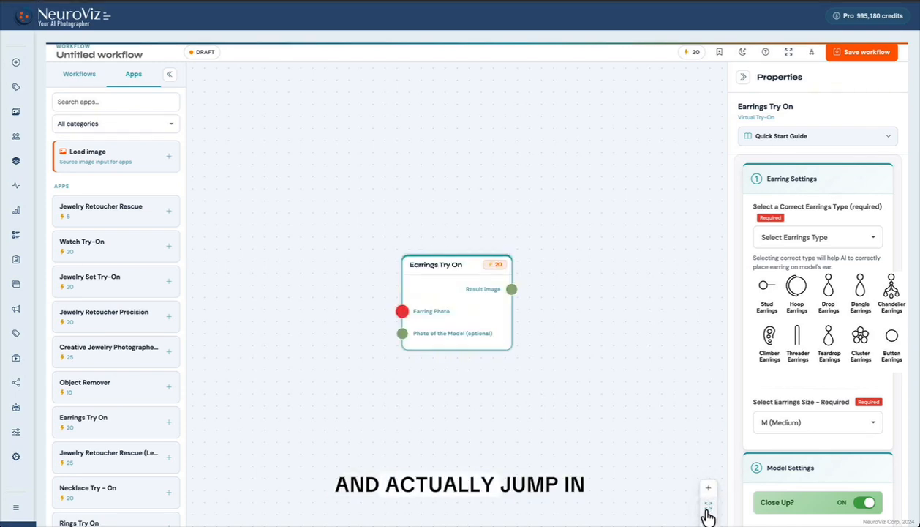
- Examine the Earrings Try On node's earring, model, output and instruction settings
click(620, 436)
drag(480, 321, 486, 322)
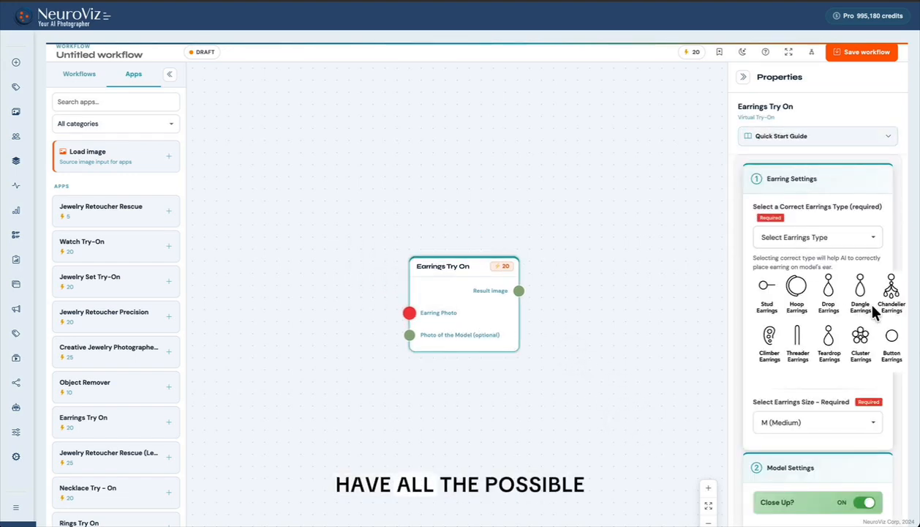
scroll(849, 310, down, 8)
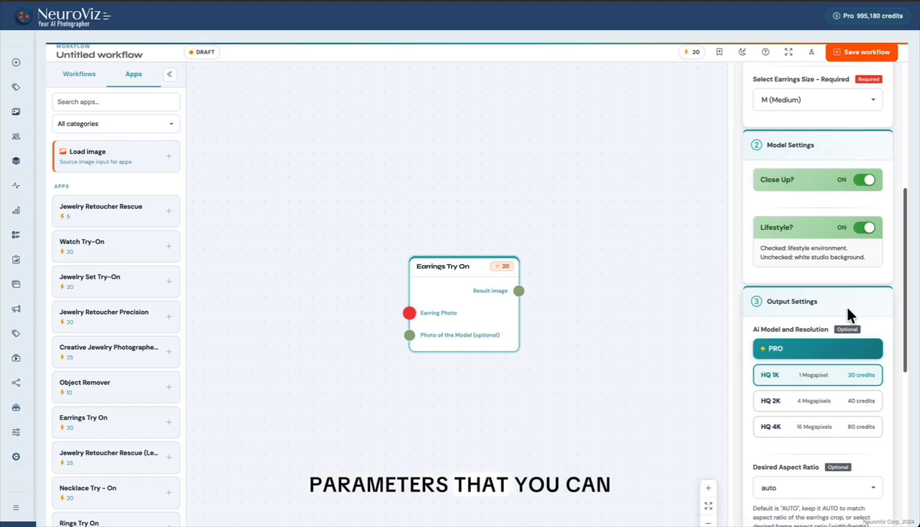
scroll(849, 311, down, 9)
scroll(849, 310, up, 5)
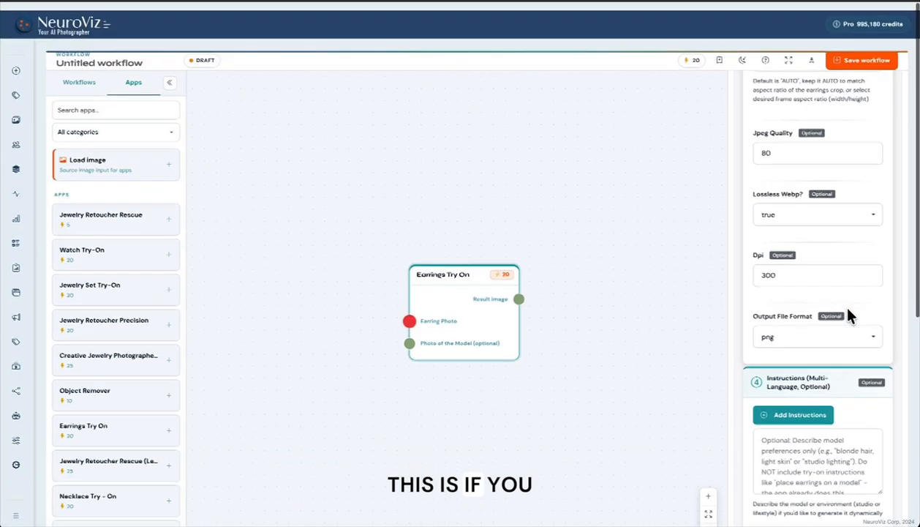
scroll(834, 213, up, 6)
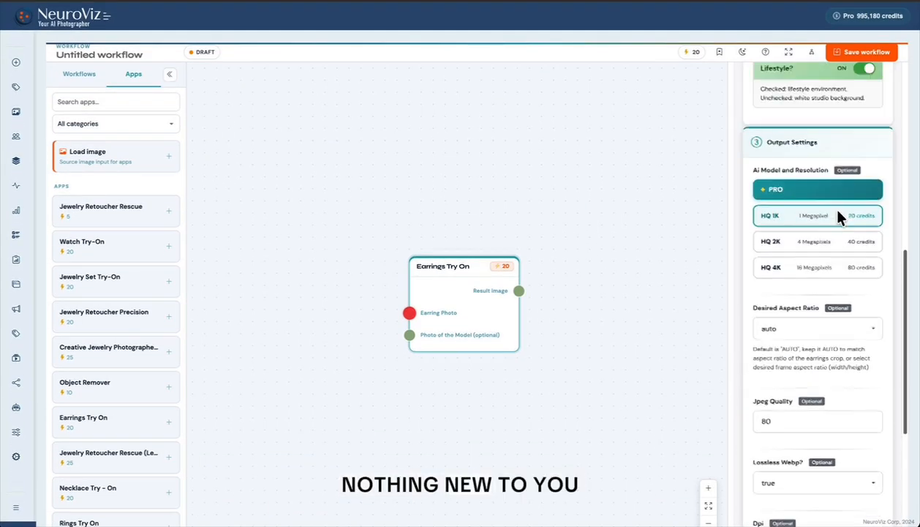
scroll(830, 183, up, 5)
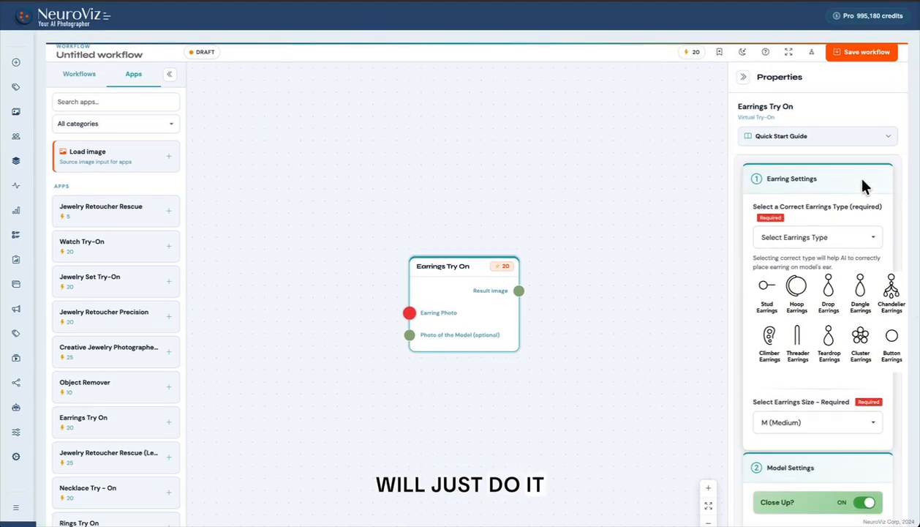
- Expand the Quick Start Guide of the Earrings Try On node, read through it, and collapse it
click(877, 139)
scroll(840, 370, down, 5)
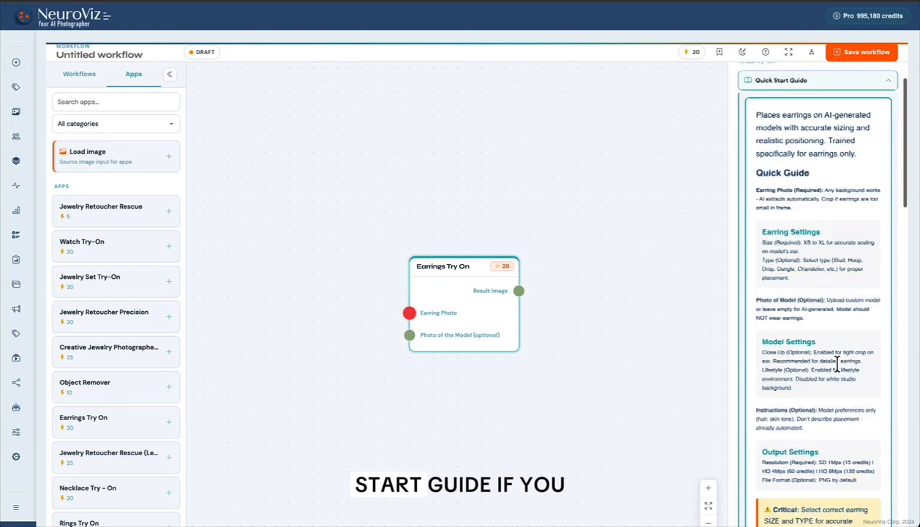
scroll(840, 369, up, 5)
click(886, 138)
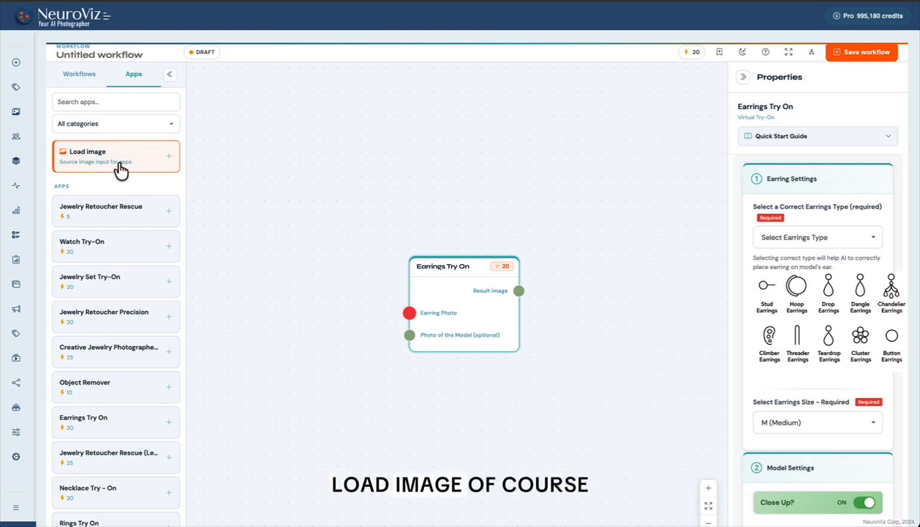
- Add a Load image node, connect its output to the Earring Photo input of Earrings Try On, and move Earrings Try On up
drag(117, 166, 277, 213)
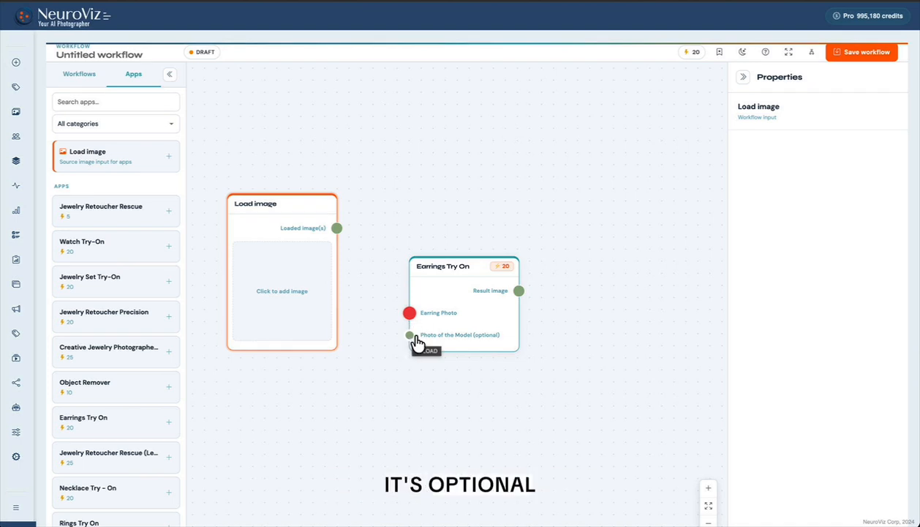
drag(337, 228, 410, 312)
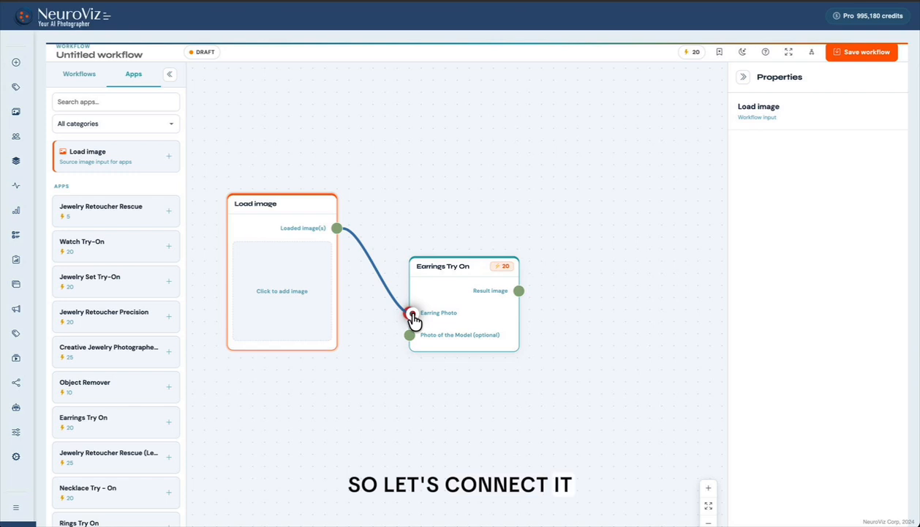
drag(460, 292, 545, 135)
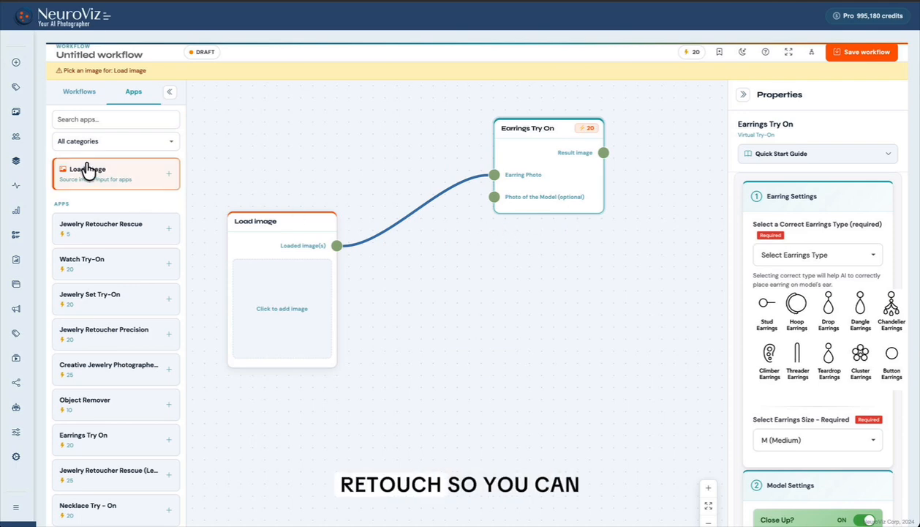
- Add Jewelry Retoucher Rescue from the Retouching category and connect the loaded image output to its Jewelry Photo input
click(112, 140)
click(104, 199)
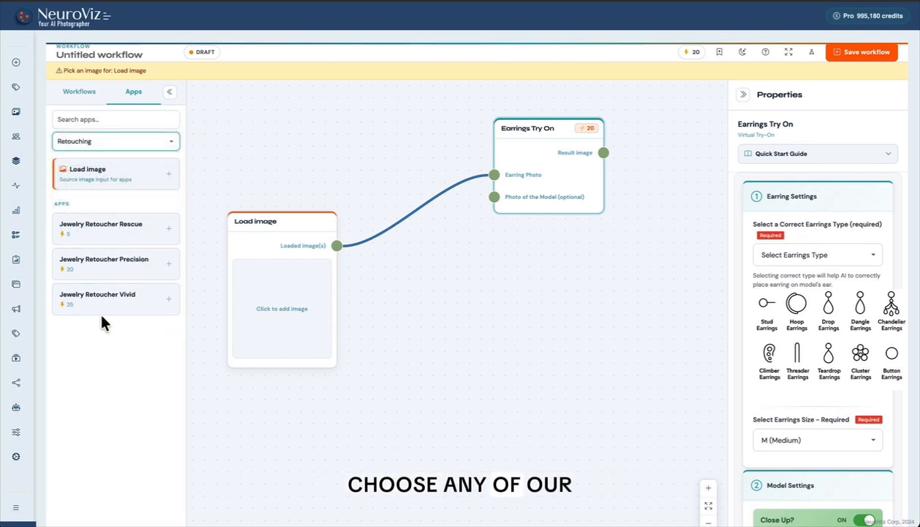
drag(107, 236, 463, 273)
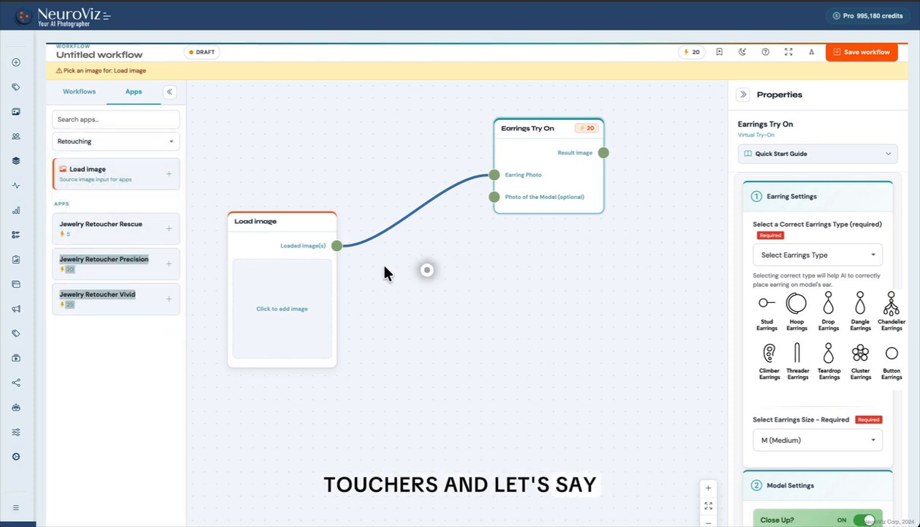
click(112, 231)
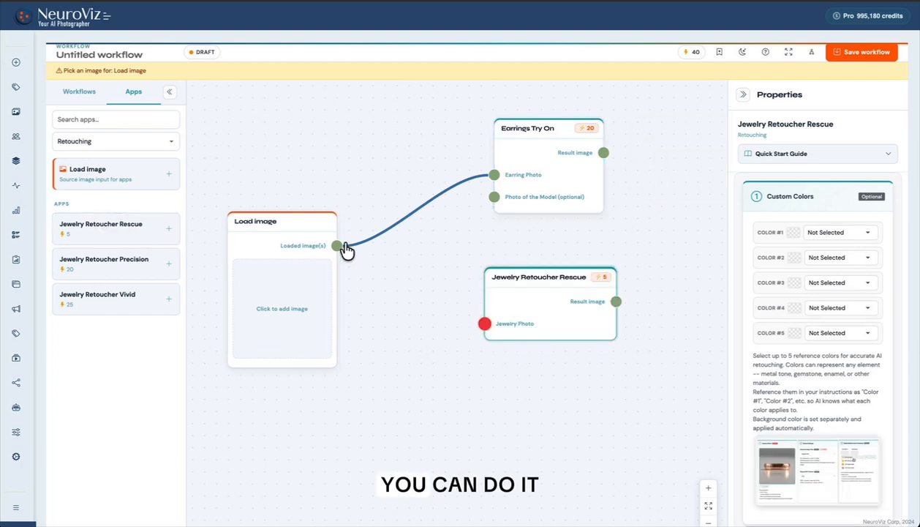
drag(341, 249, 487, 325)
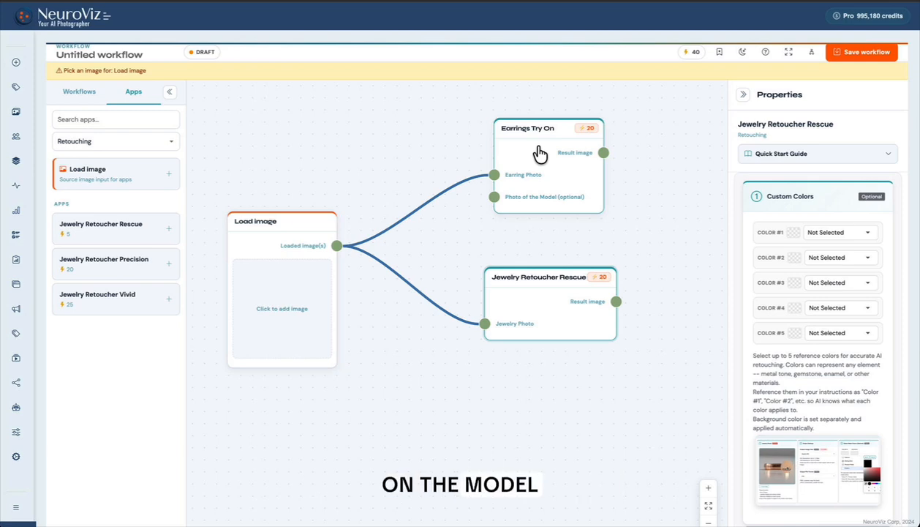
- Rearrange the three nodes into a chain and connect Jewelry Retoucher Rescue's result image to the Earring Photo input
drag(569, 156, 635, 158)
drag(547, 292, 486, 284)
drag(265, 231, 239, 224)
mouse_move(469, 273)
mouse_down()
mouse_move(421, 271)
mouse_move(439, 286)
mouse_up()
drag(505, 293, 560, 177)
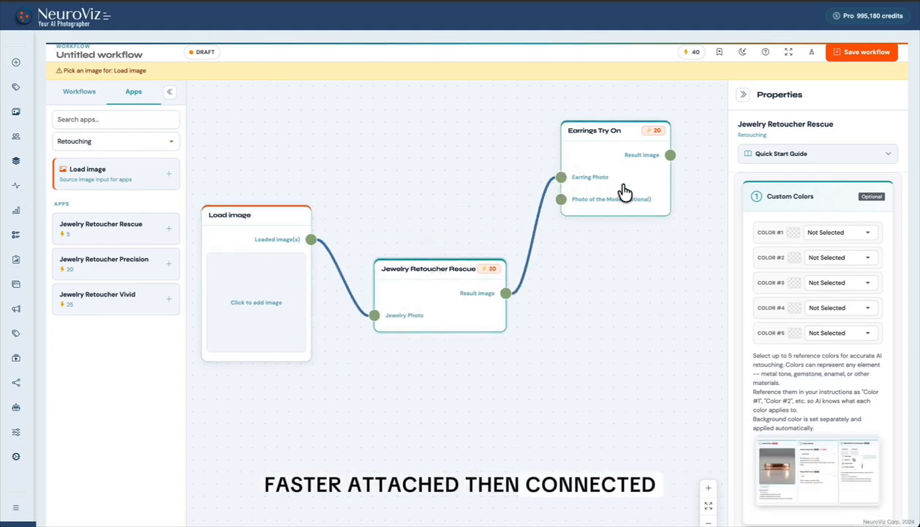
- Connect the loaded image directly to the Earring Photo input again, and place Earrings Try On above Jewelry Retoucher Rescue as parallel branches
drag(312, 240, 561, 177)
mouse_move(465, 287)
mouse_down()
mouse_move(491, 321)
mouse_move(480, 357)
mouse_up()
drag(621, 134, 461, 133)
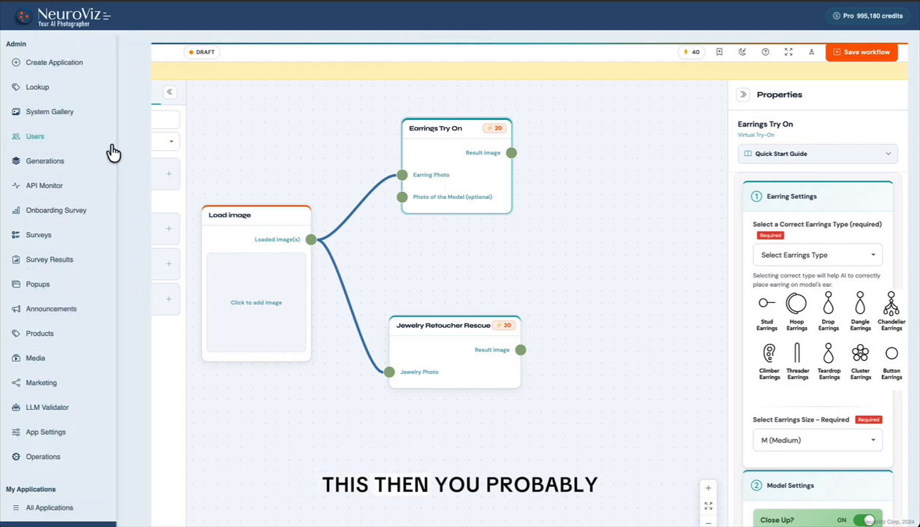
- Add Product Video Creator from the Video Suite category and connect the Earrings Try On result image to its photo input
click(164, 147)
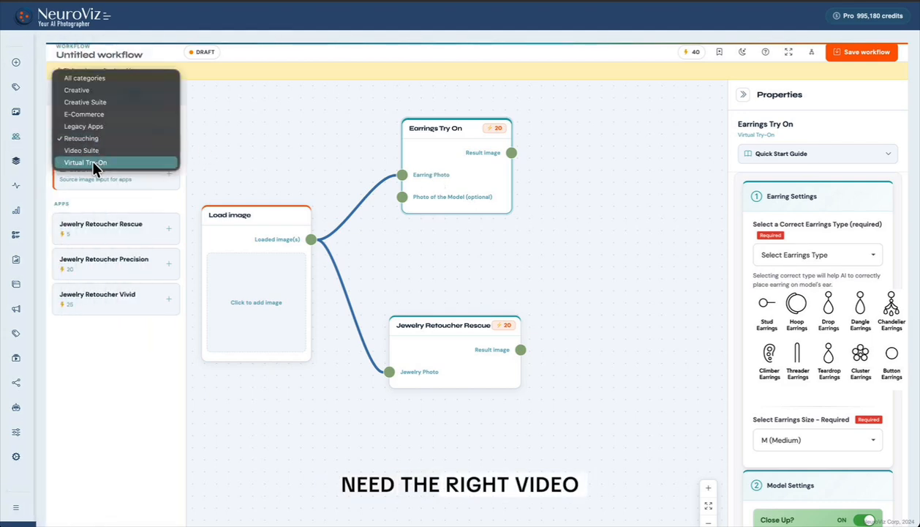
click(90, 151)
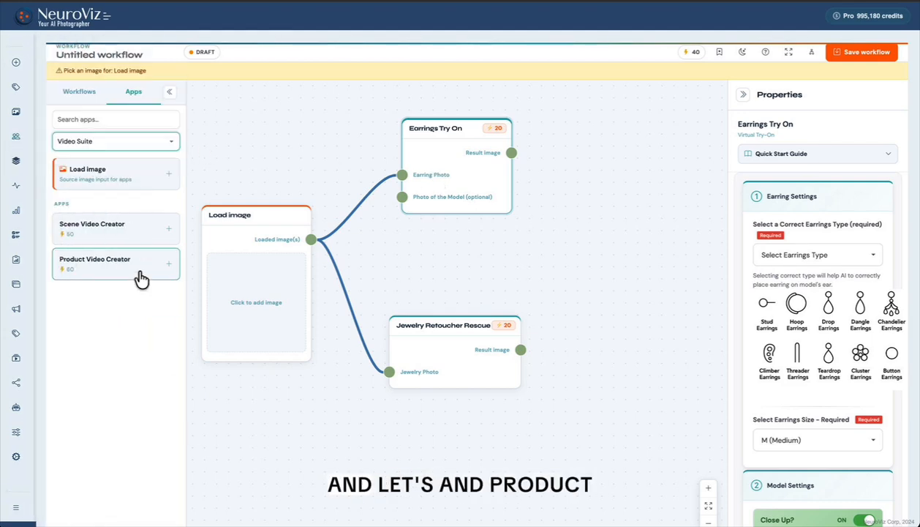
click(106, 271)
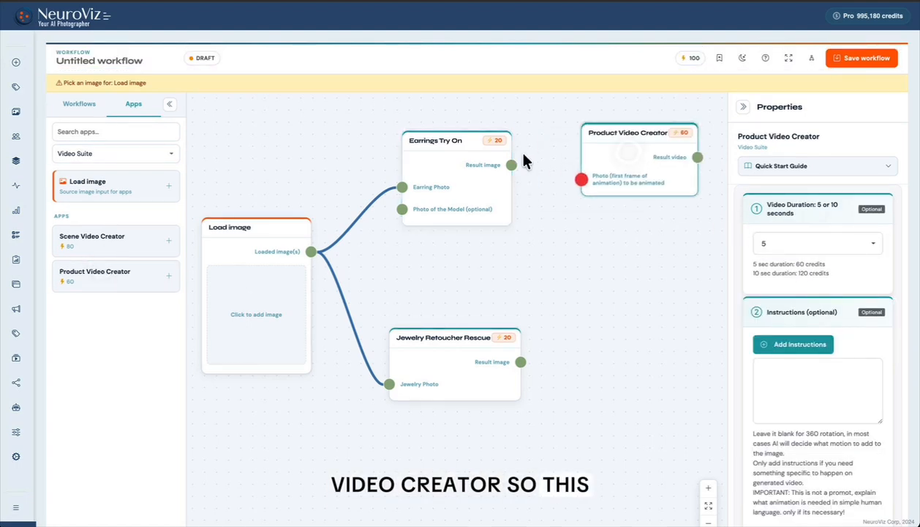
drag(512, 165, 583, 182)
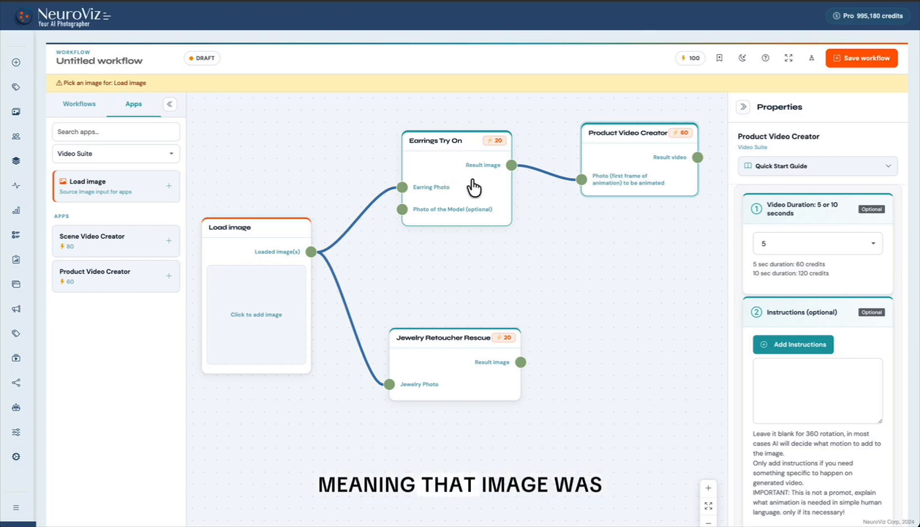
drag(605, 180, 606, 150)
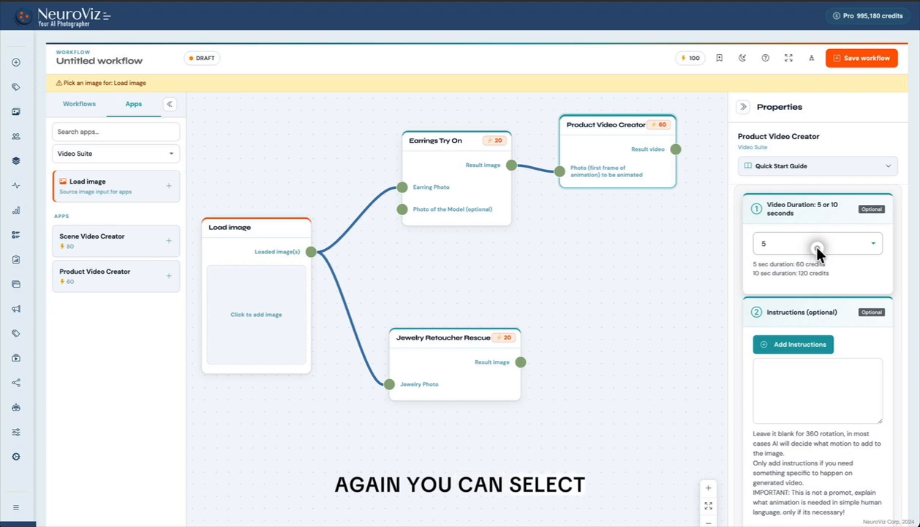
- Review Product Video Creator's video duration options and its instructions section
click(759, 249)
click(798, 296)
scroll(850, 409, down, 2)
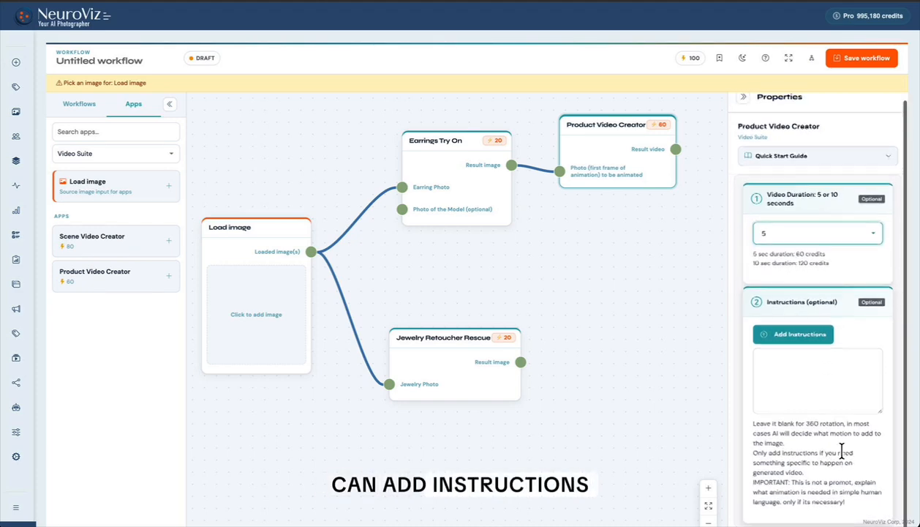
- Review Jewelry Retoucher Rescue's custom color and render settings, and choose Medium output quality
scroll(842, 448, up, 2)
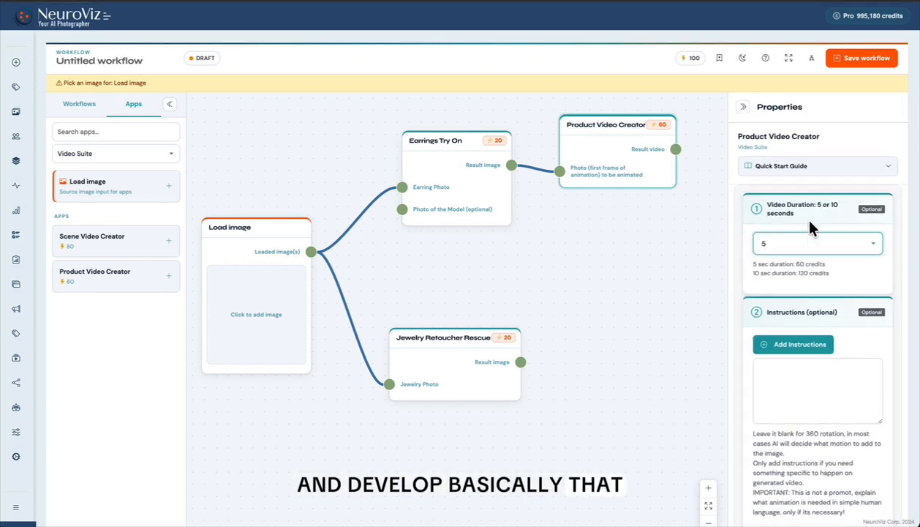
click(439, 380)
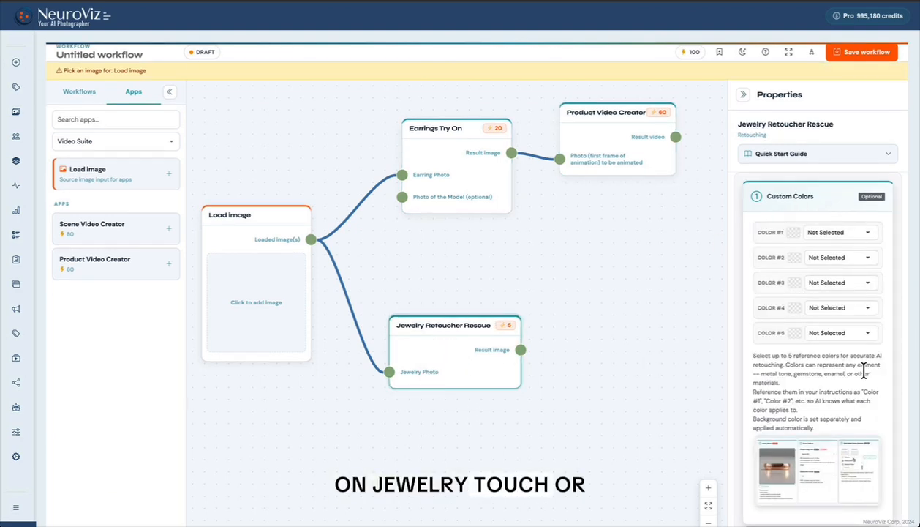
scroll(849, 371, down, 5)
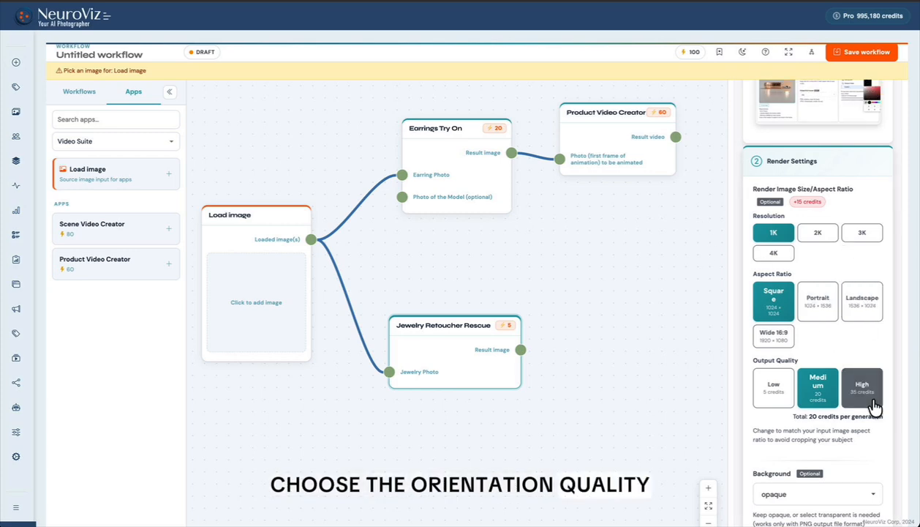
scroll(857, 412, down, 4)
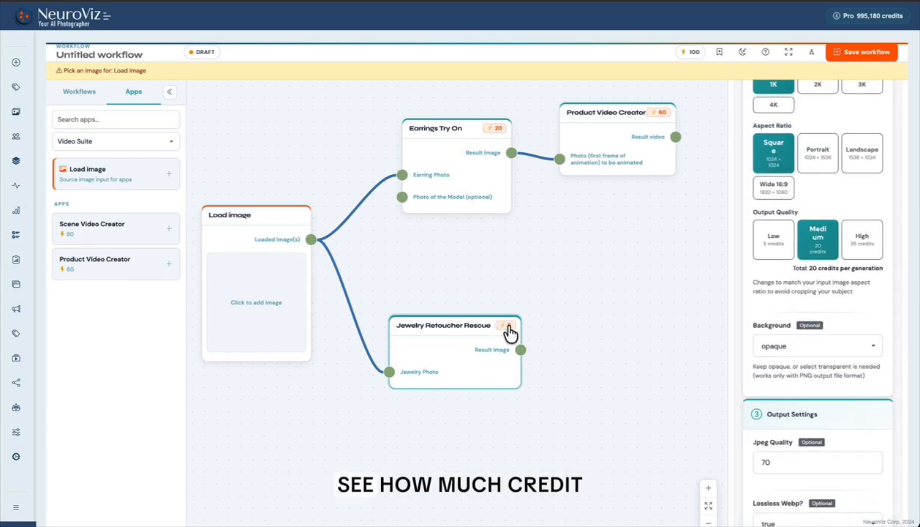
scroll(883, 315, up, 2)
click(810, 308)
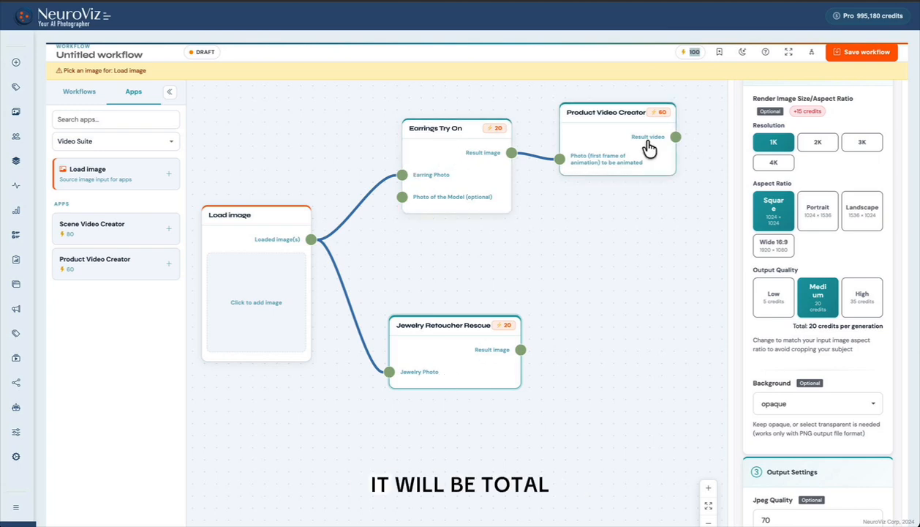
- Load the uploaded photo of gold twisted-hoop earrings with a green stone into the Load image node
click(260, 300)
scroll(611, 340, down, 3)
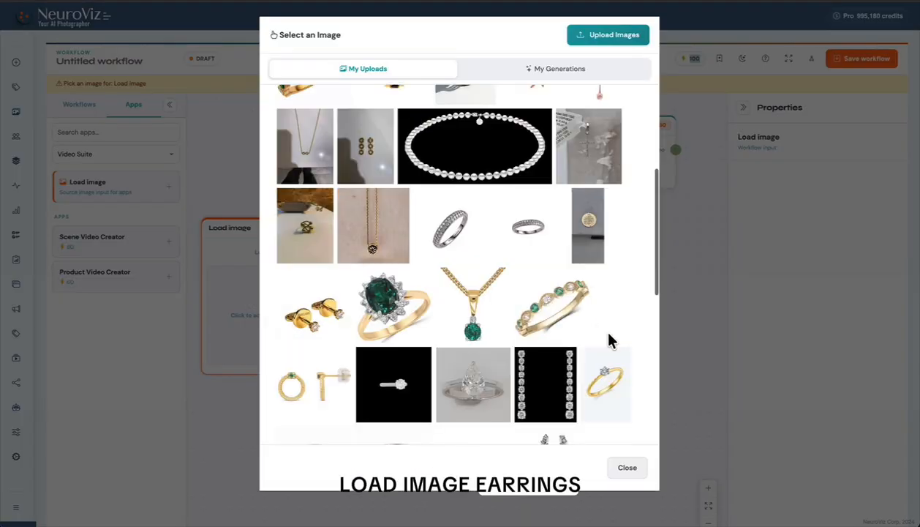
scroll(610, 335, down, 2)
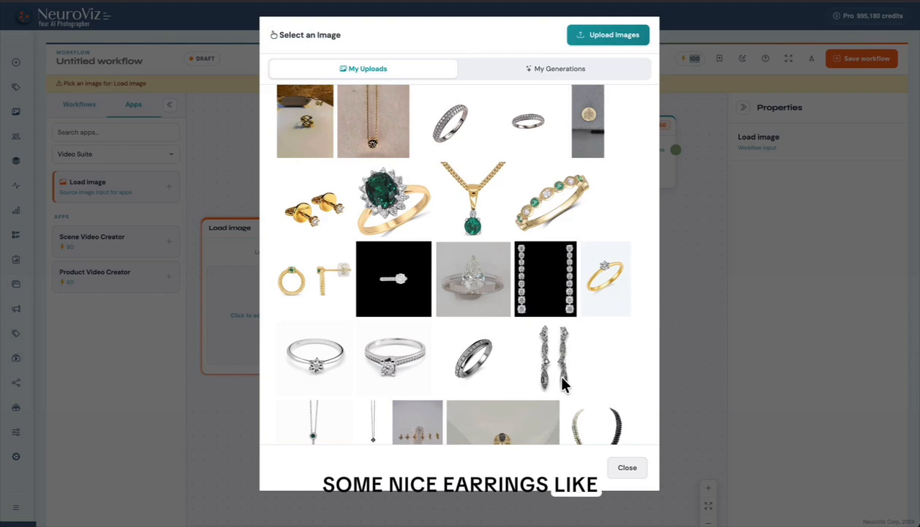
click(313, 284)
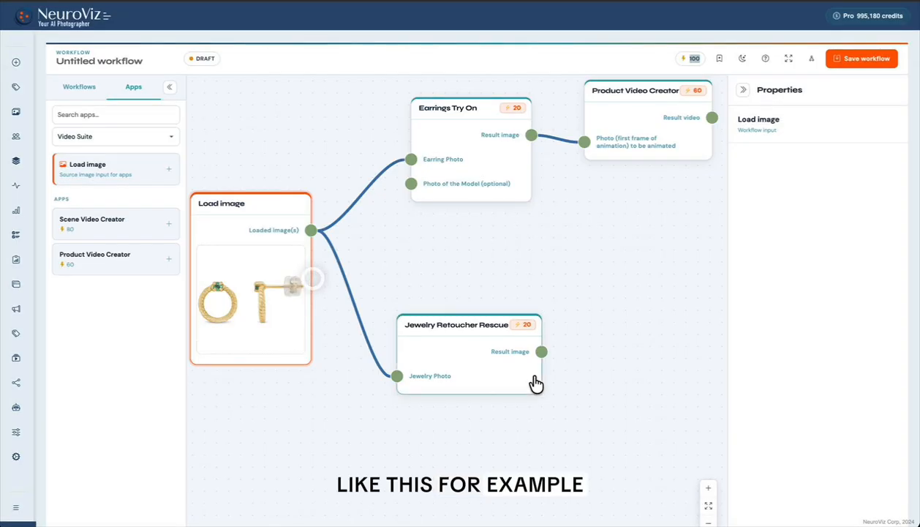
- In Earrings Try On, set the earrings type to Stud Earrings and the earrings size to S (Small)
click(483, 154)
click(783, 232)
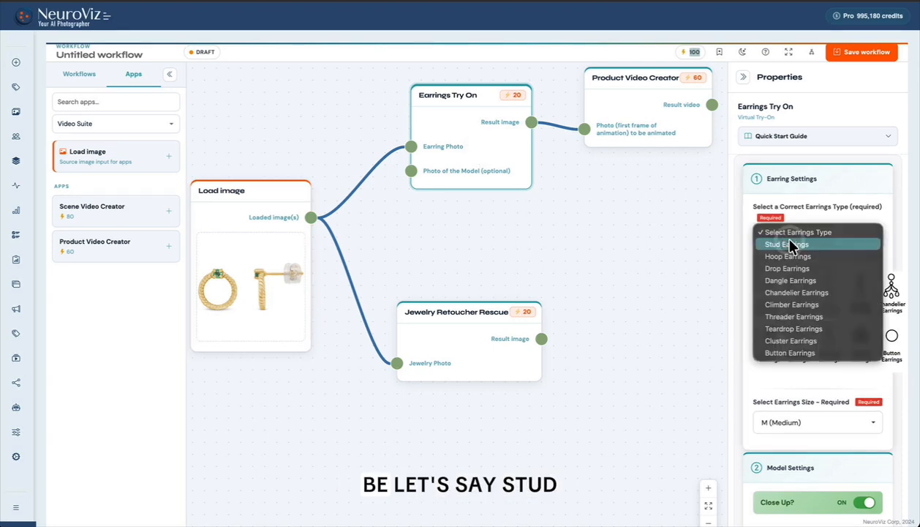
click(787, 244)
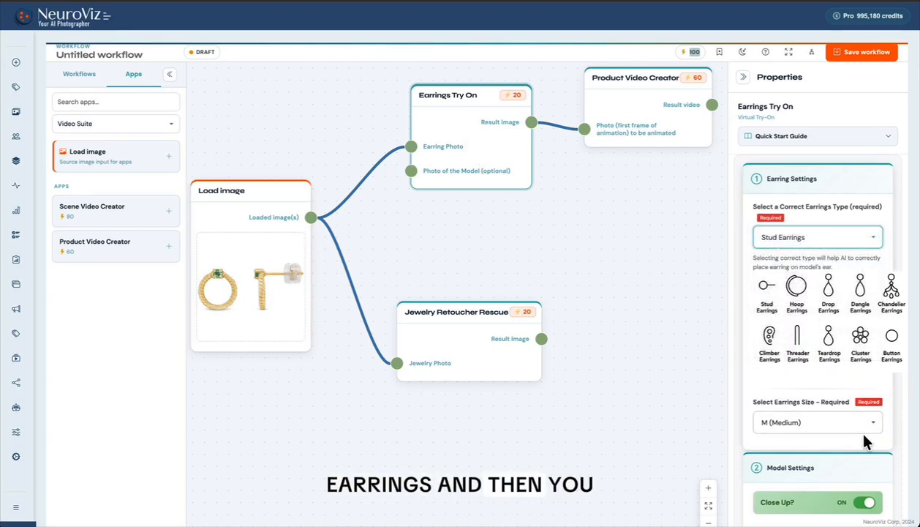
scroll(865, 435, down, 2)
click(794, 315)
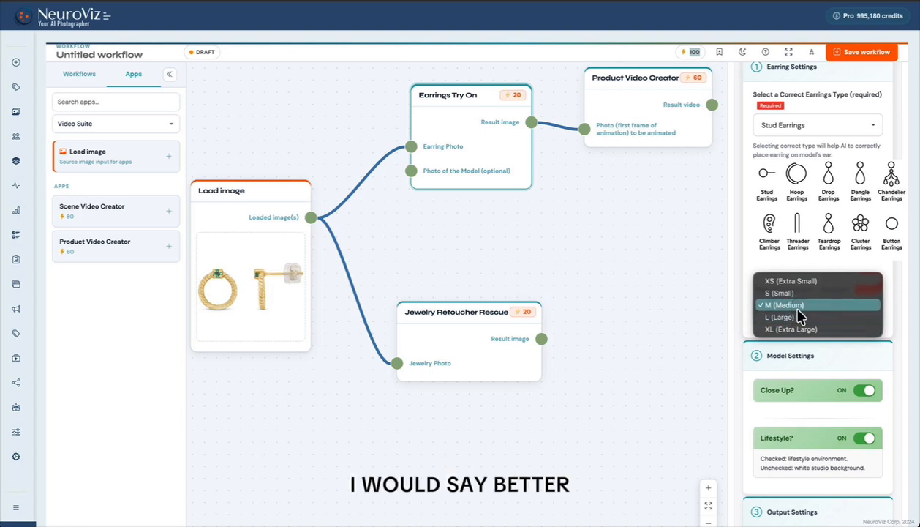
click(783, 293)
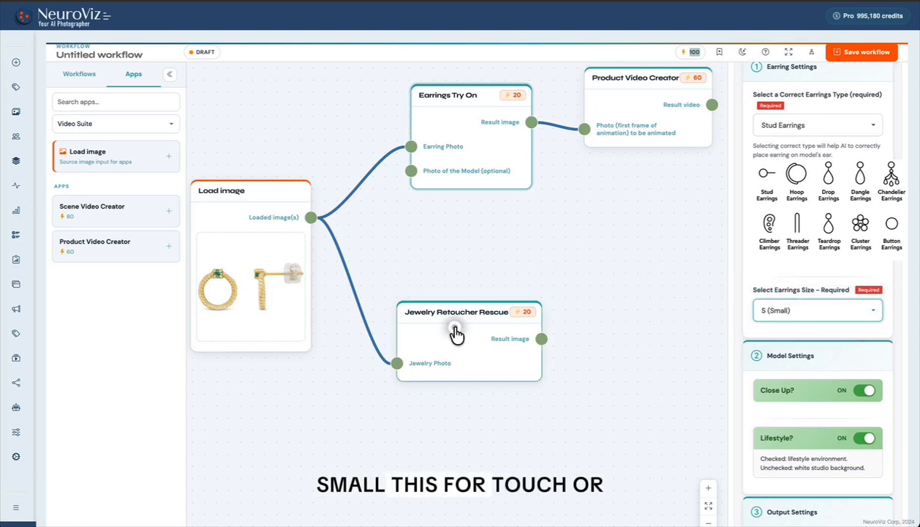
- Check Jewelry Retoucher Rescue's render settings and save the workflow under the name earrings-tryon+v
click(470, 342)
scroll(841, 417, down, 4)
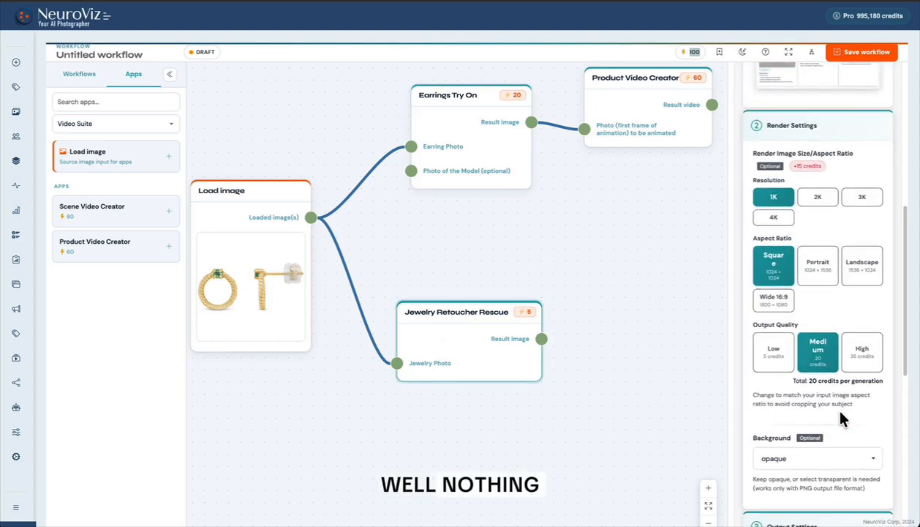
scroll(839, 418, up, 1)
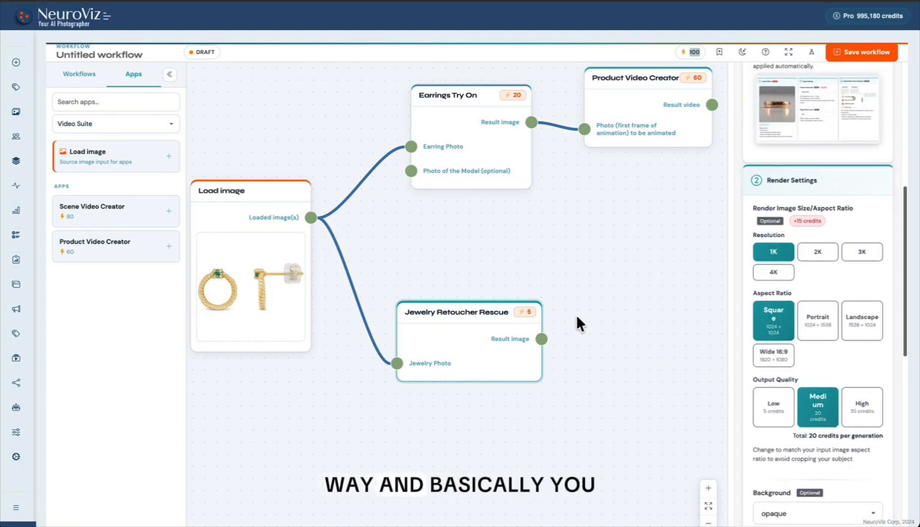
click(875, 52)
click(398, 265)
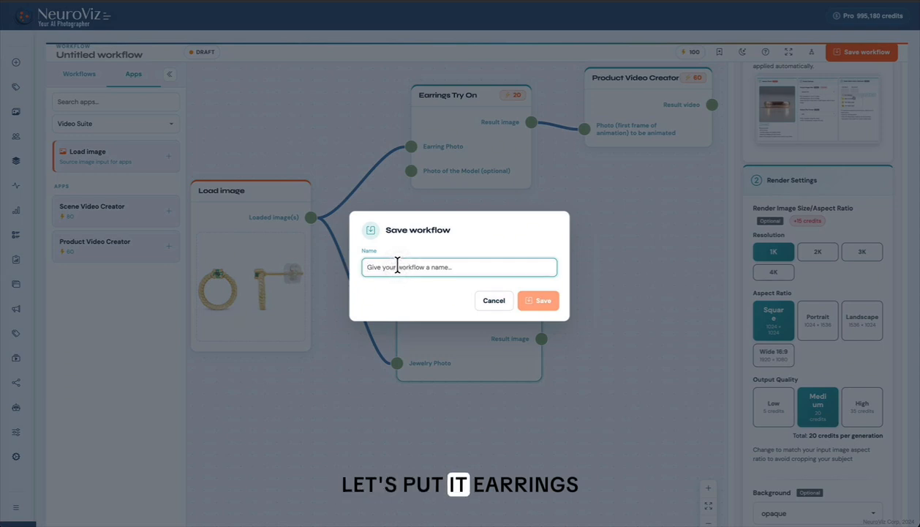
text(earrings-tryo)
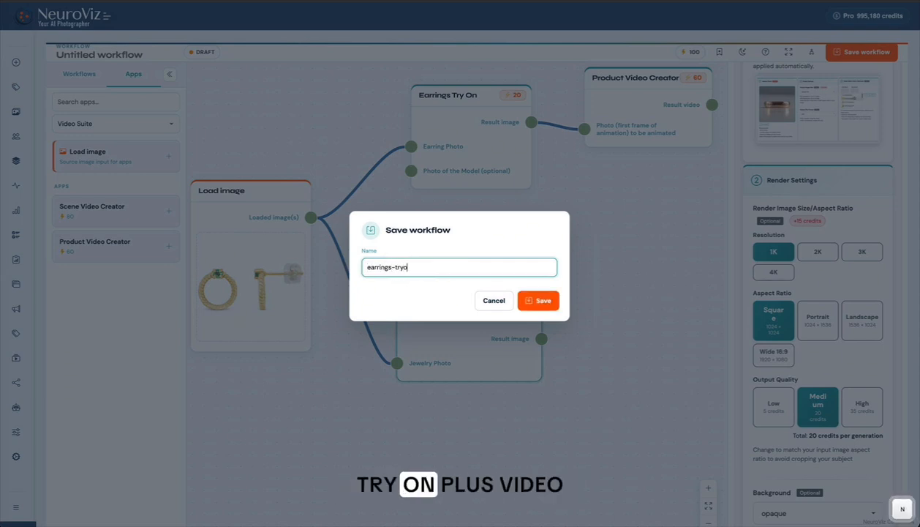
text(n+v)
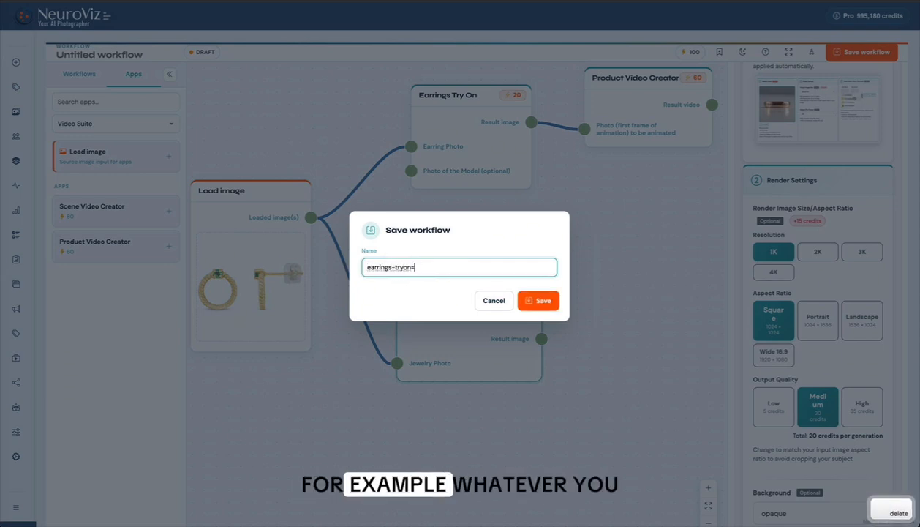
click(542, 303)
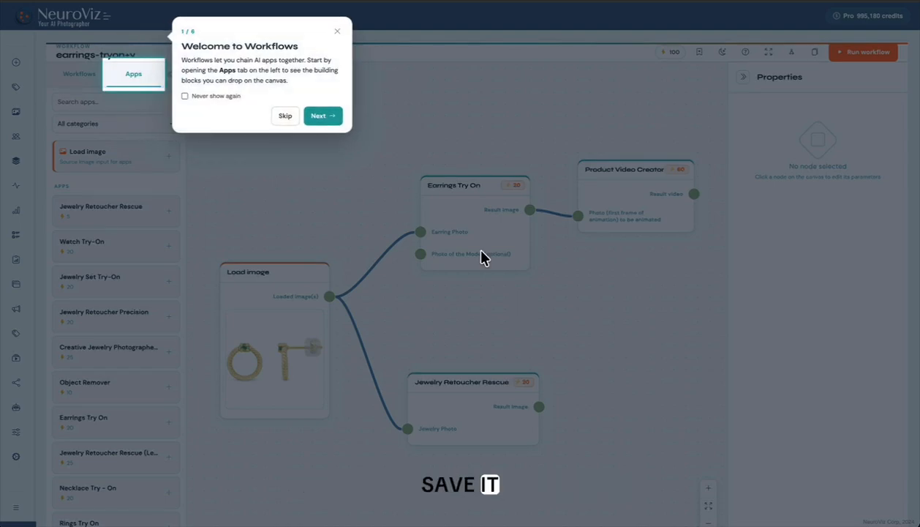
- Dismiss the Workflows welcome tour permanently, and view the list of saved workflows before returning to the apps list
click(185, 96)
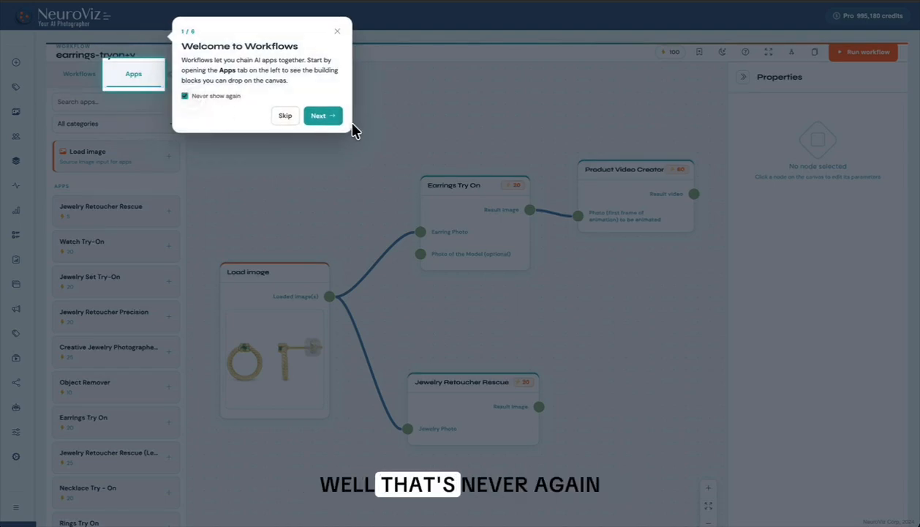
click(295, 117)
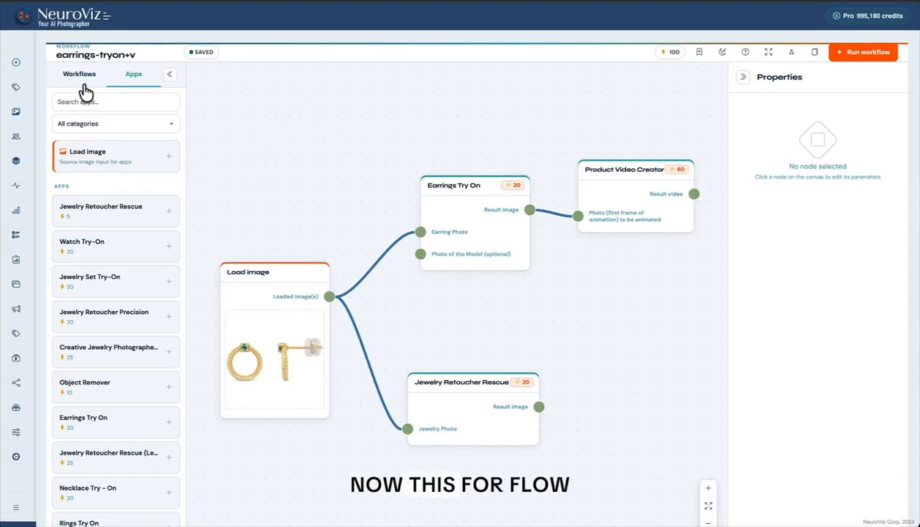
click(81, 76)
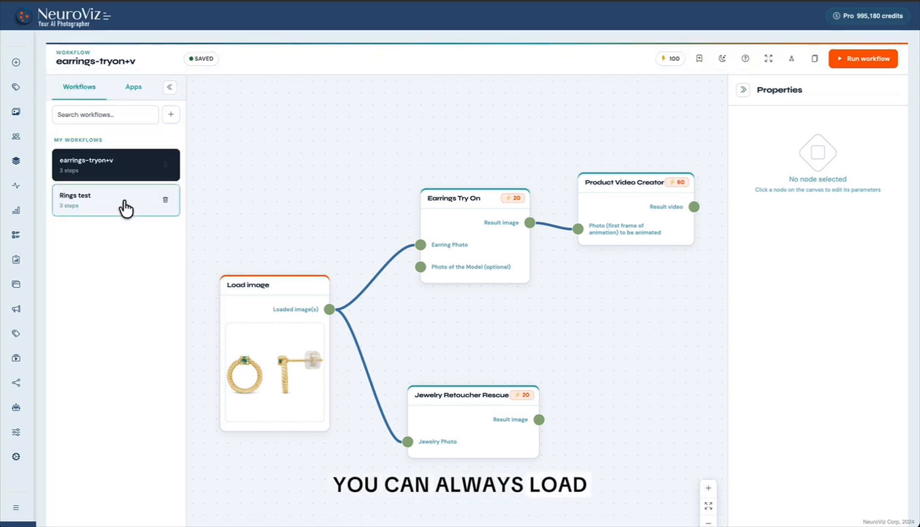
click(128, 86)
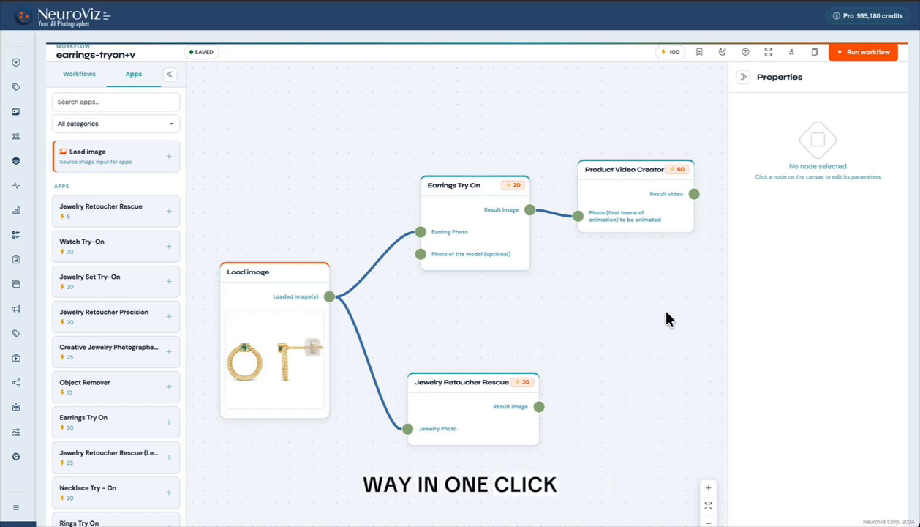
- View the image upload form, and load the five uploads tagged BATCH1 into the Load image node as a batch
click(256, 349)
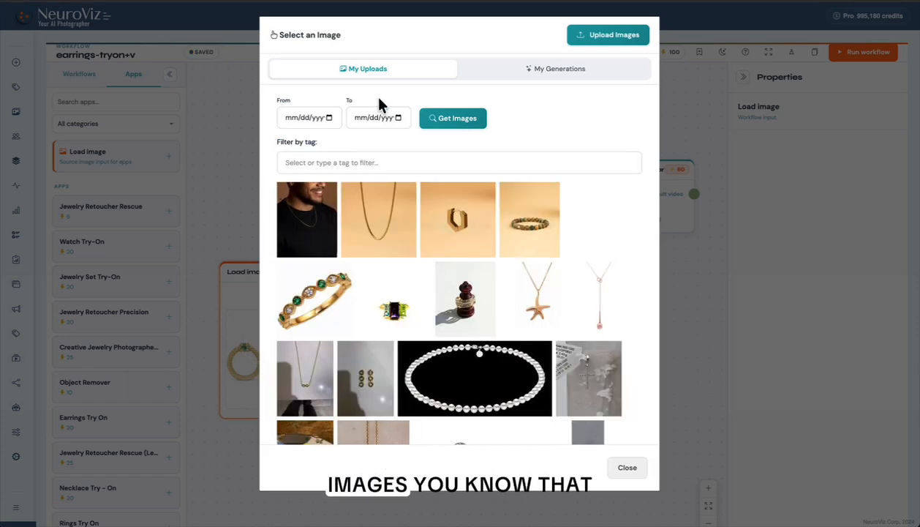
click(626, 33)
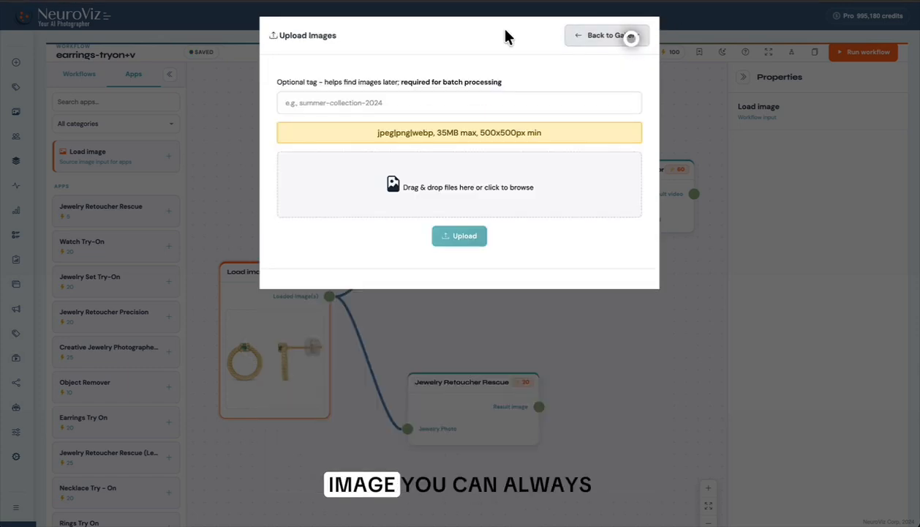
click(372, 104)
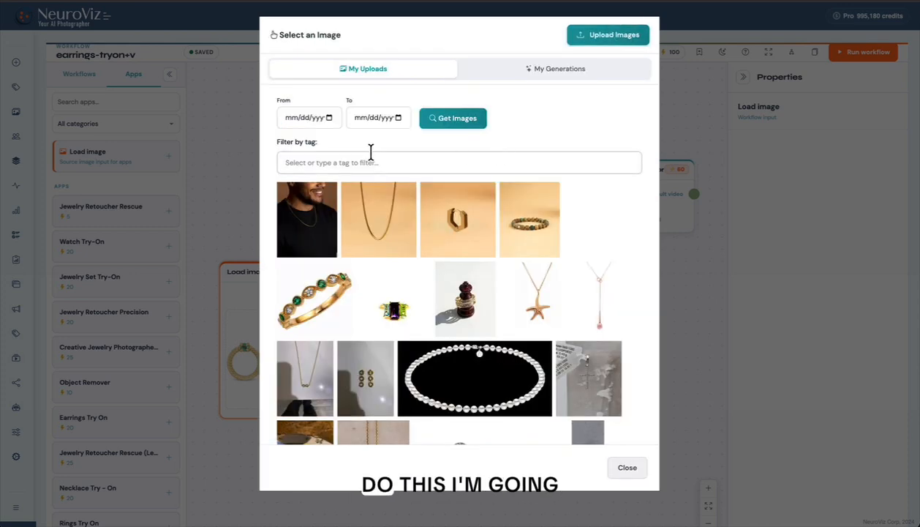
click(371, 153)
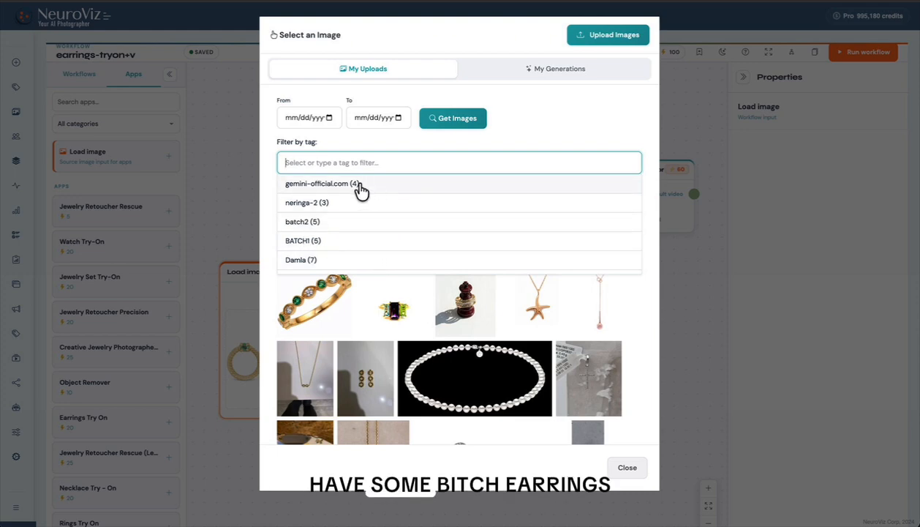
click(322, 241)
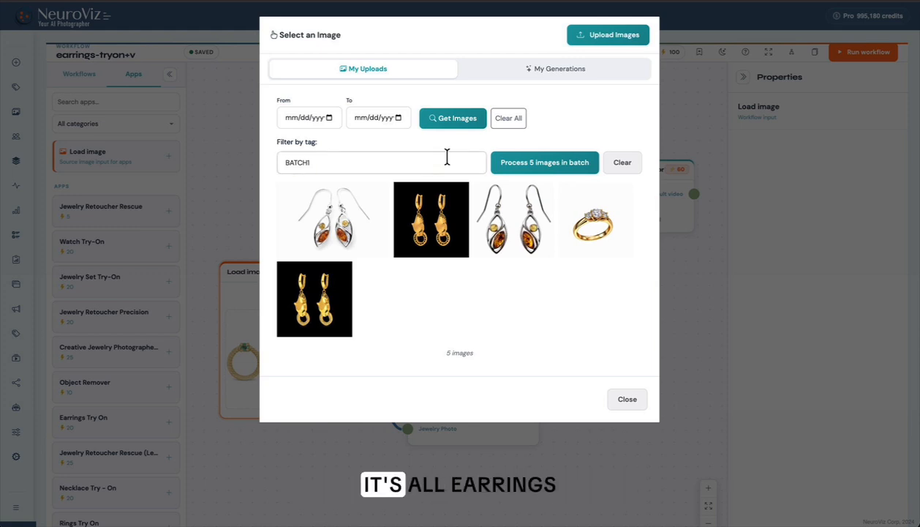
click(555, 164)
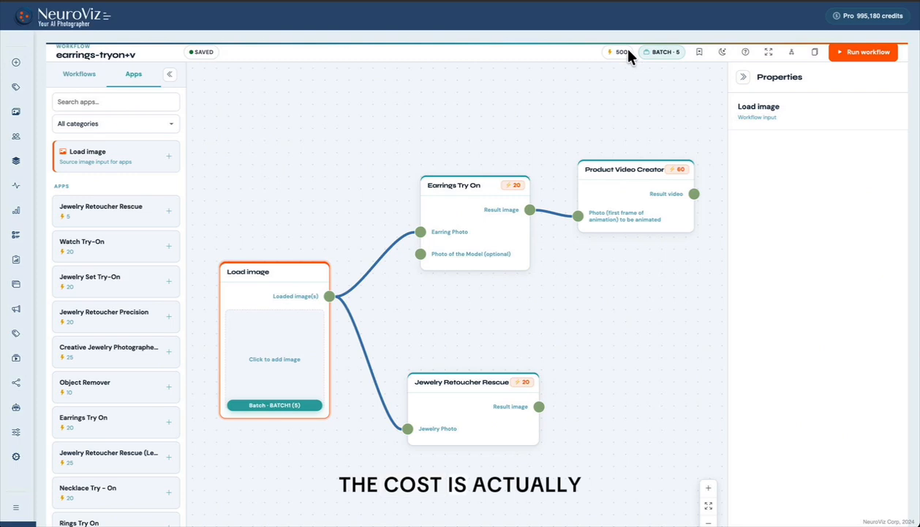
mouse_move(629, 54)
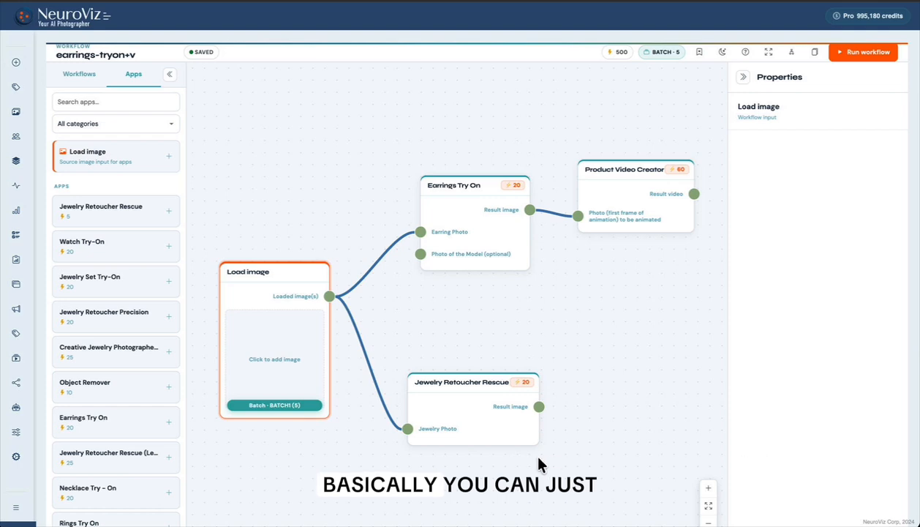
- Run the earrings-tryon+v workflow on the single earrings image and check the step statuses and credits in the run history
click(867, 53)
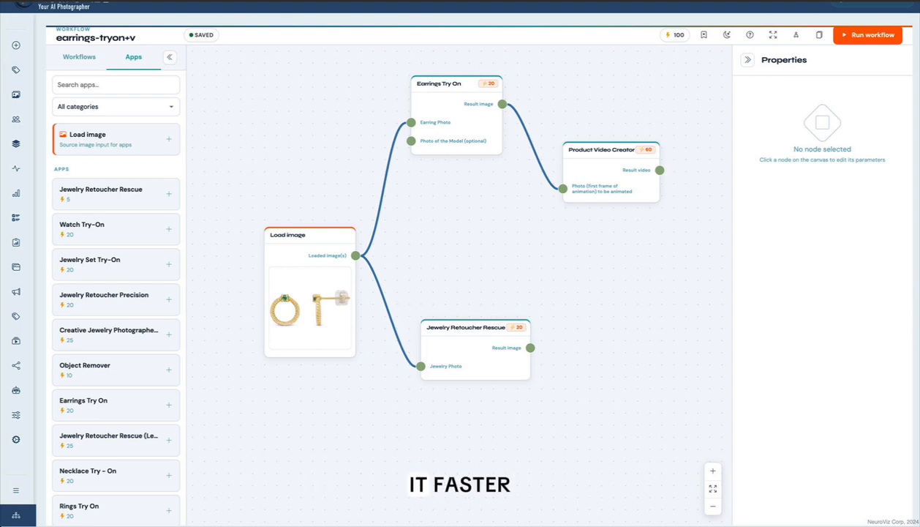
click(866, 37)
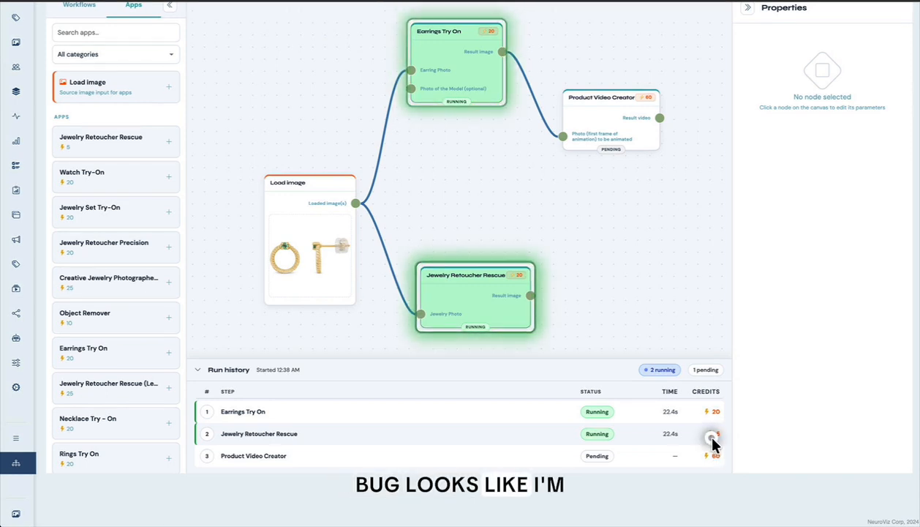
drag(722, 433, 712, 439)
click(702, 438)
scroll(702, 439, up, 1)
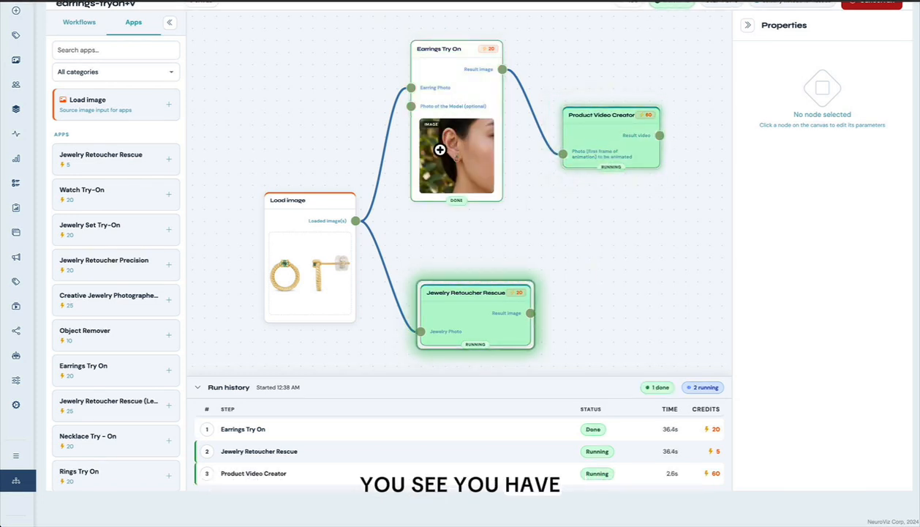
- Examine the Earrings Try On result image at full size and Jewelry Retoucher Rescue's result image on the canvas
click(462, 158)
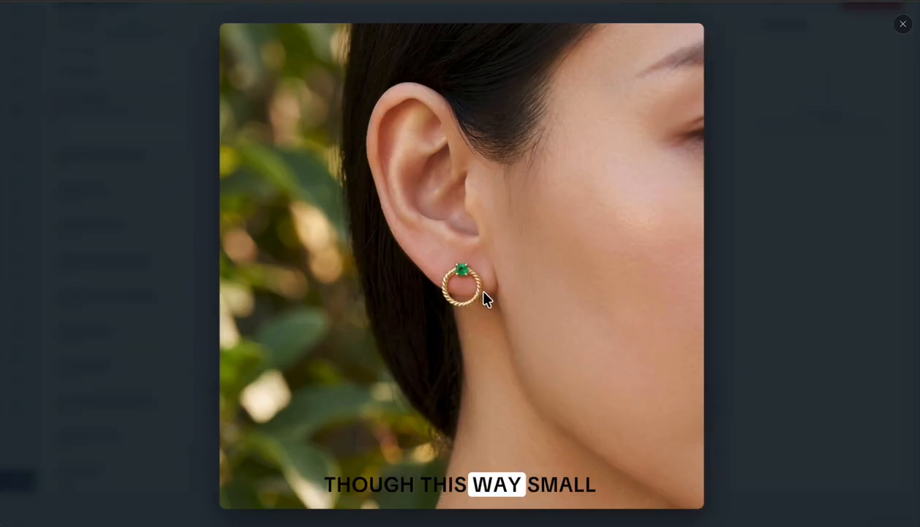
click(904, 26)
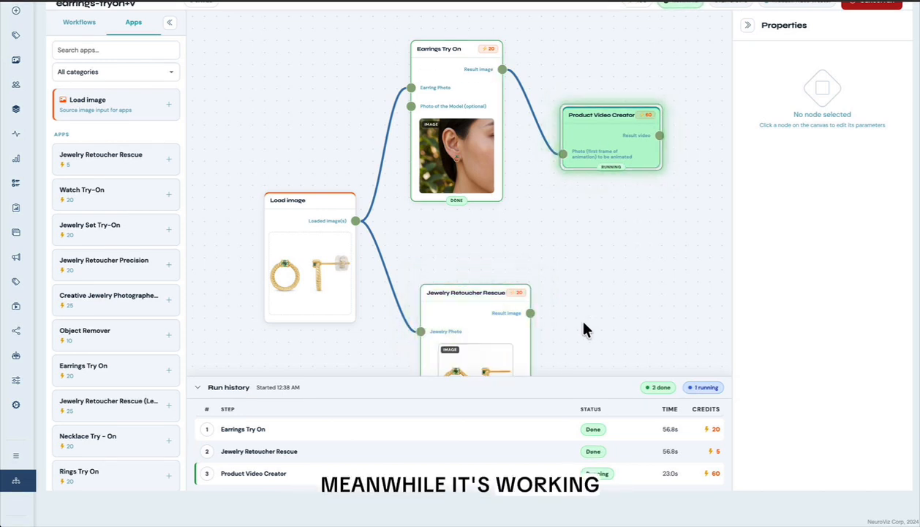
drag(589, 349, 567, 251)
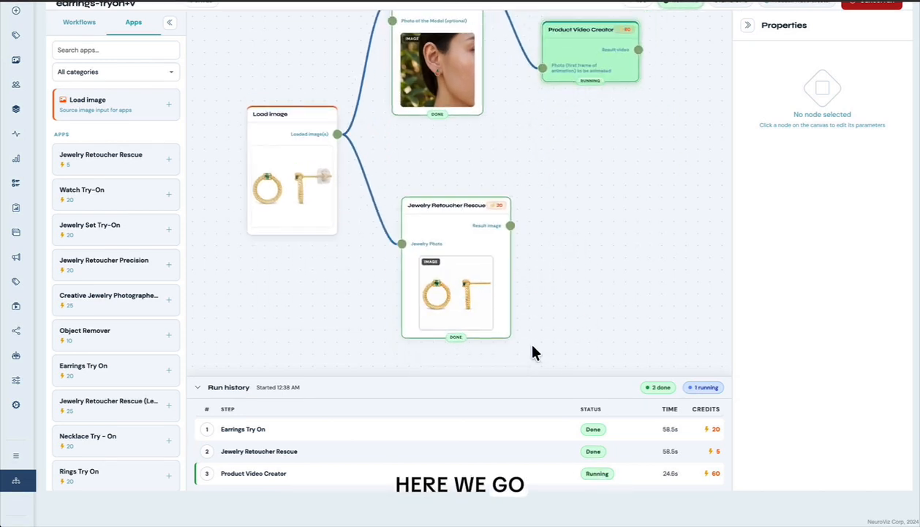
- Inspect Jewelry Retoucher Rescue's result image and reposition its node beneath the Earrings Try On node
click(467, 207)
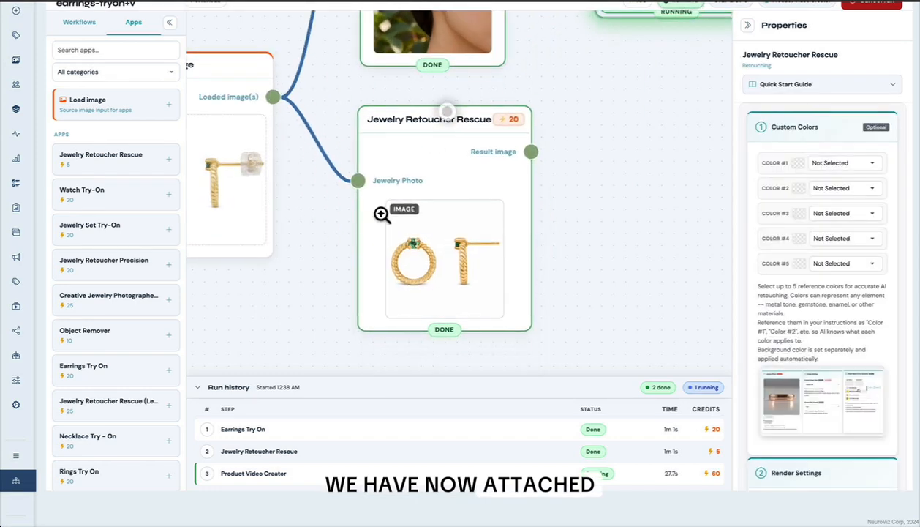
click(306, 248)
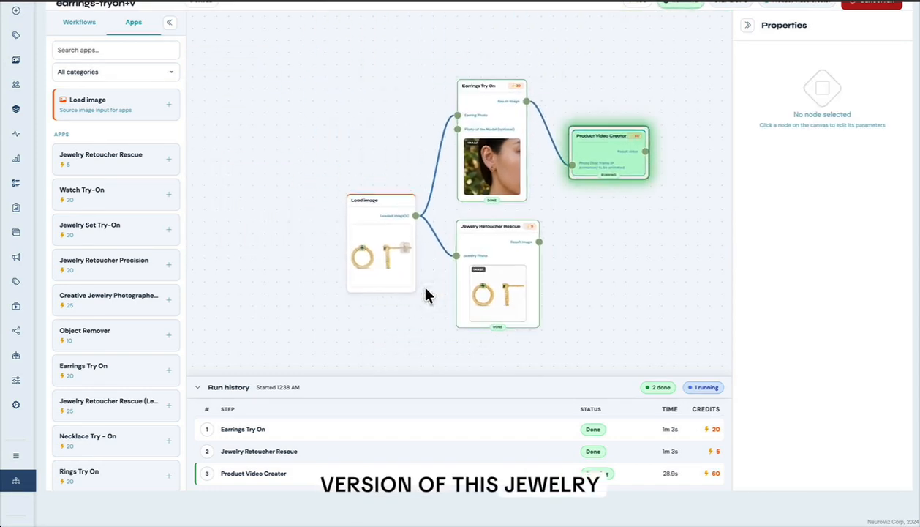
scroll(424, 288, up, 1)
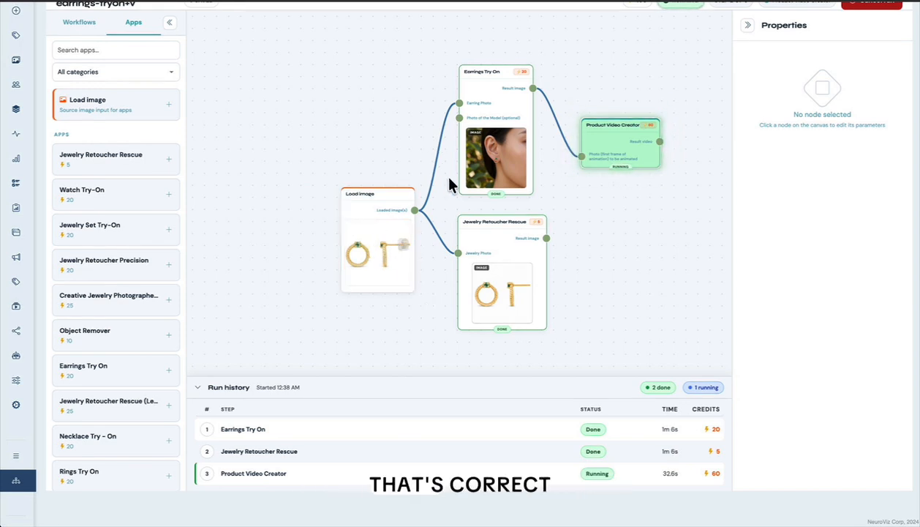
scroll(451, 181, up, 1)
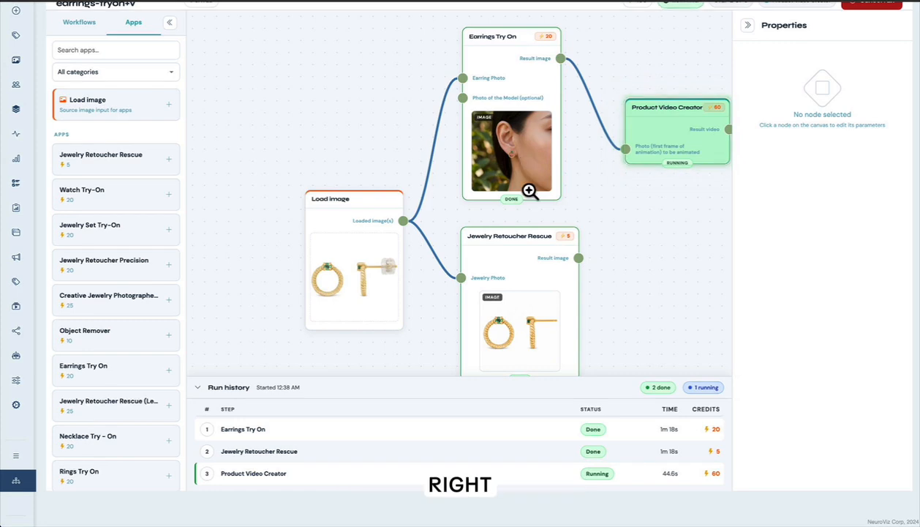
drag(521, 238, 499, 233)
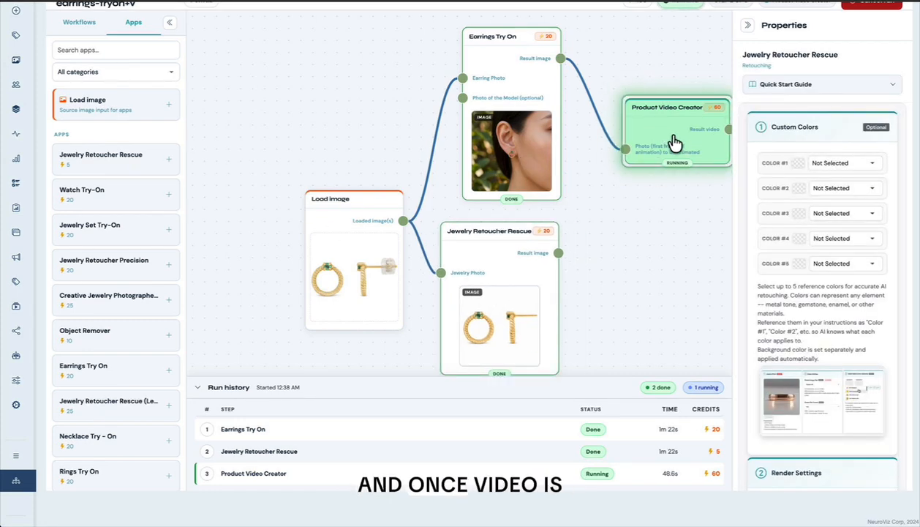
drag(673, 234, 627, 216)
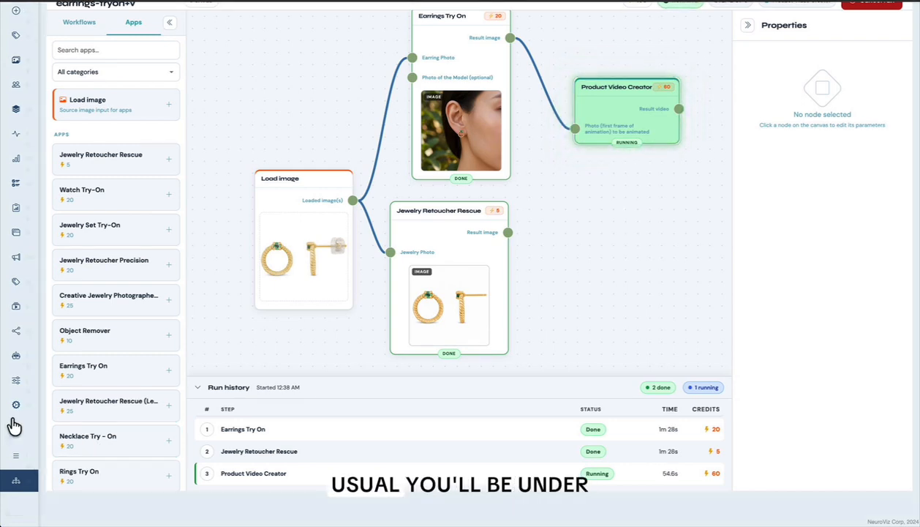
- View the Statistics and Billing entries under Profile in the navigation, and return to the workflow run
mouse_move(53, 477)
scroll(57, 484, down, 2)
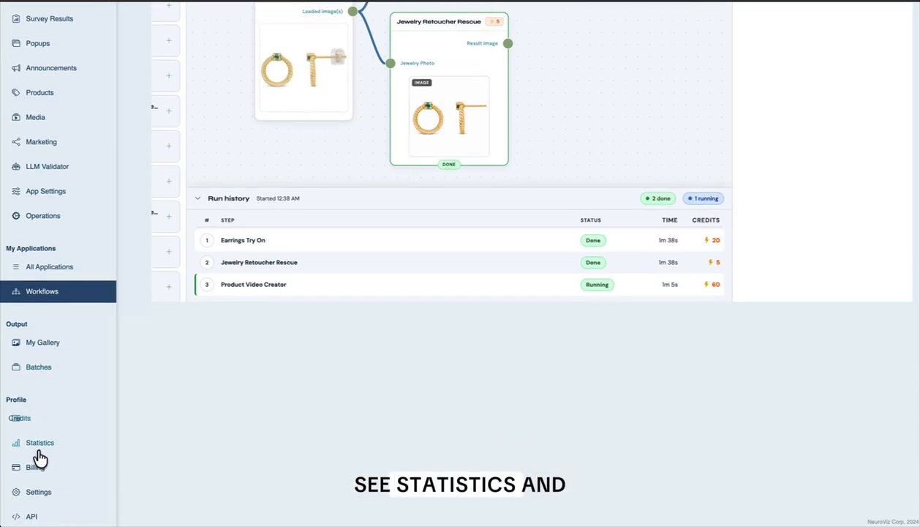
scroll(381, 374, up, 3)
scroll(652, 371, up, 6)
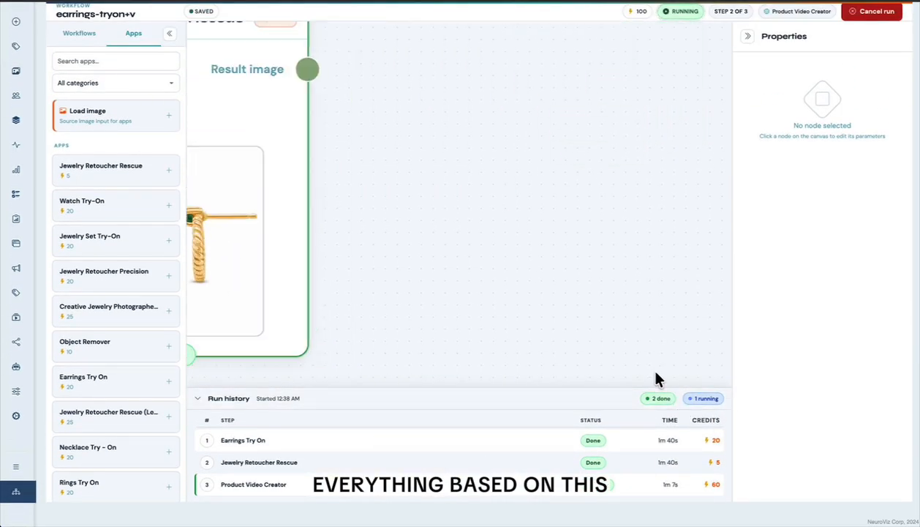
- Close the completed earrings-tryon+v run and return to the list of saved workflows
scroll(631, 367, down, 6)
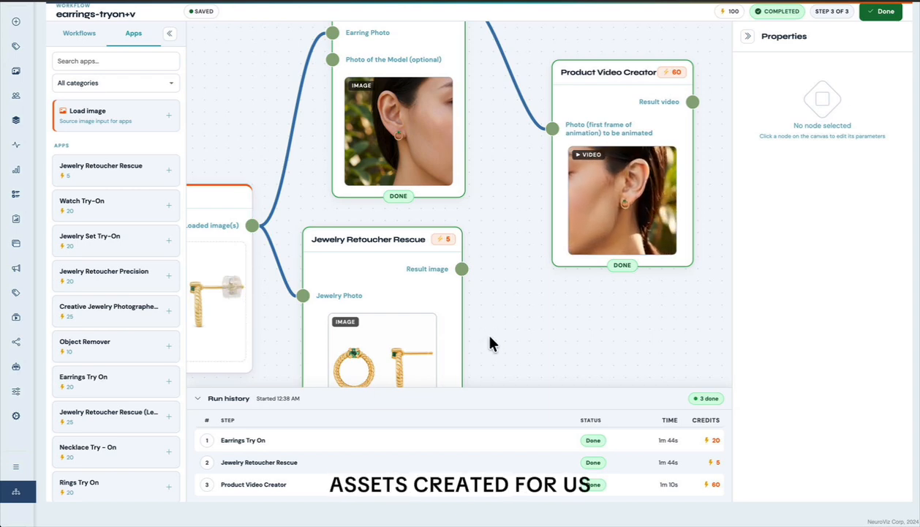
click(896, 16)
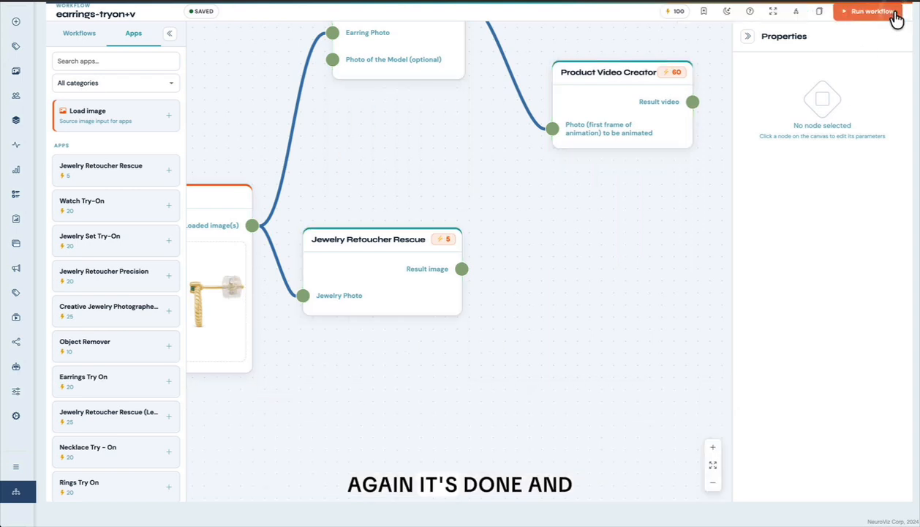
scroll(560, 263, down, 3)
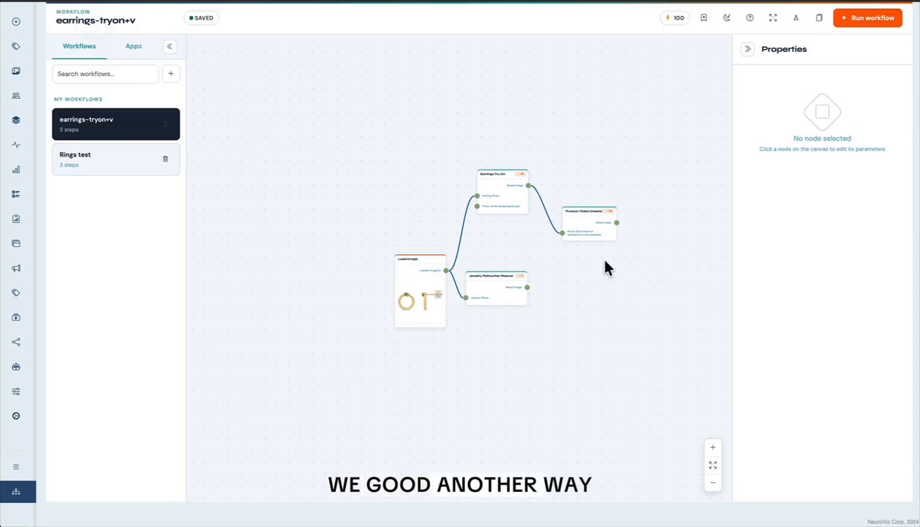
- Create a new workflow and place a Rings Try On node on the canvas
click(174, 73)
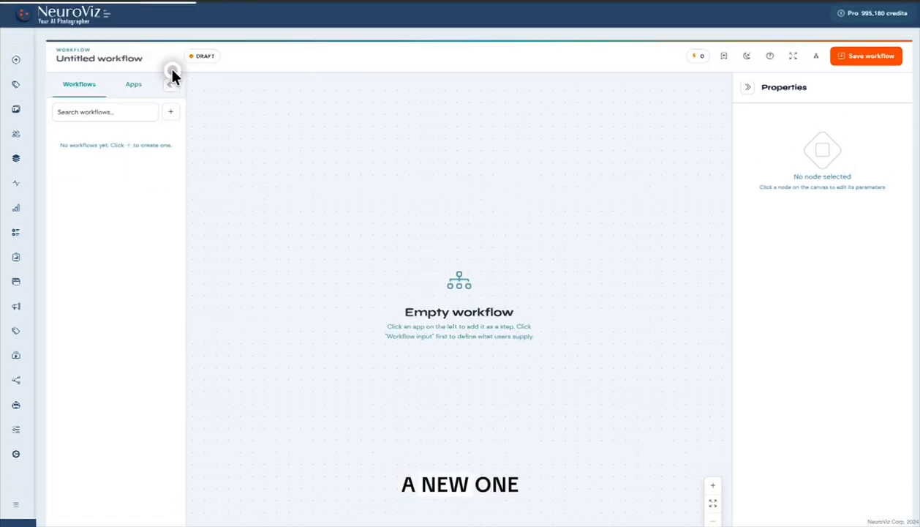
click(146, 85)
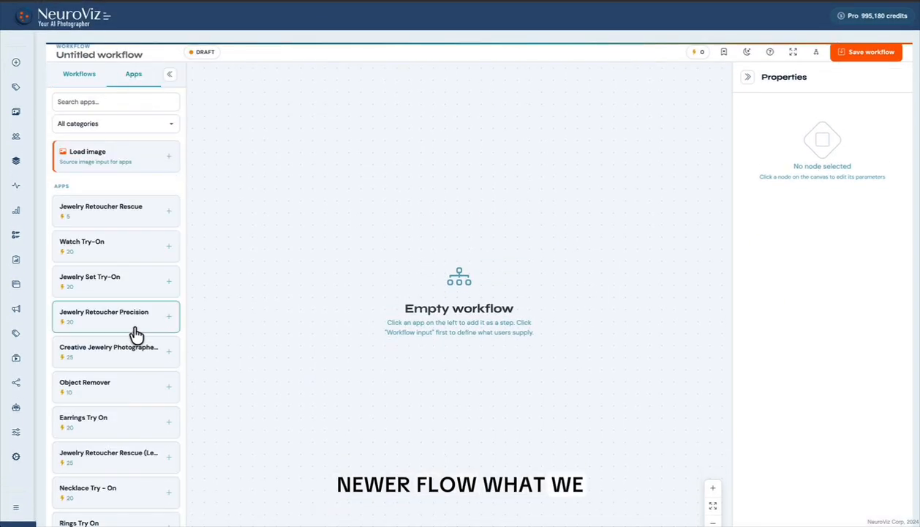
scroll(140, 340, down, 3)
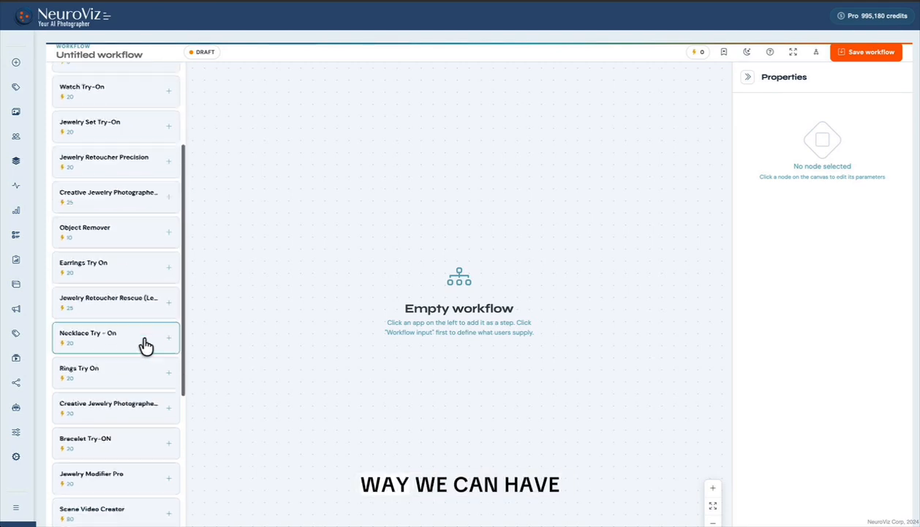
drag(97, 370, 366, 255)
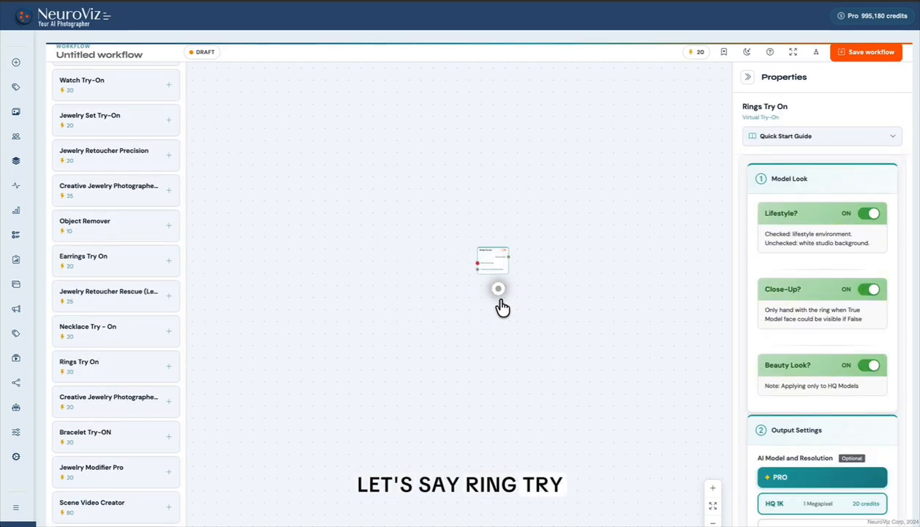
drag(500, 301, 503, 310)
- Add a Load image node ahead of Rings Try On, and a Jewelry Retoucher Rescue node from the Retouching category below it
scroll(127, 146, up, 3)
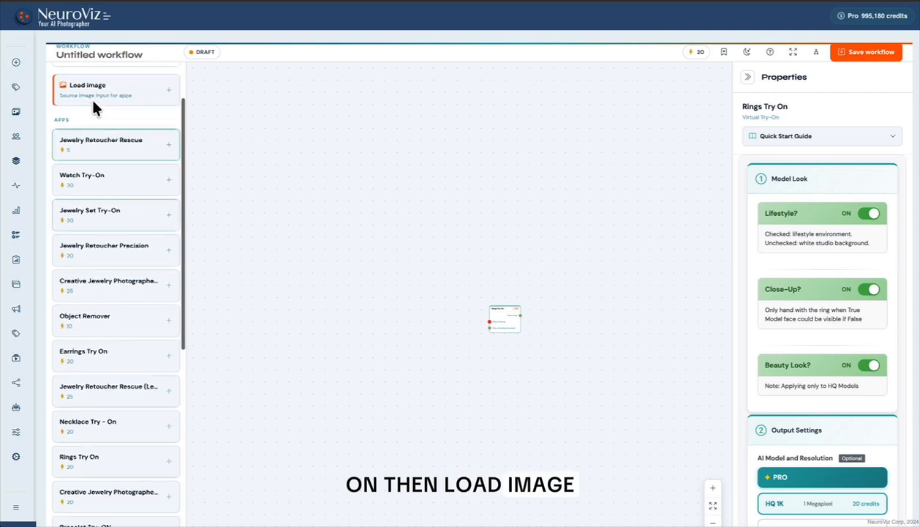
drag(71, 76, 454, 312)
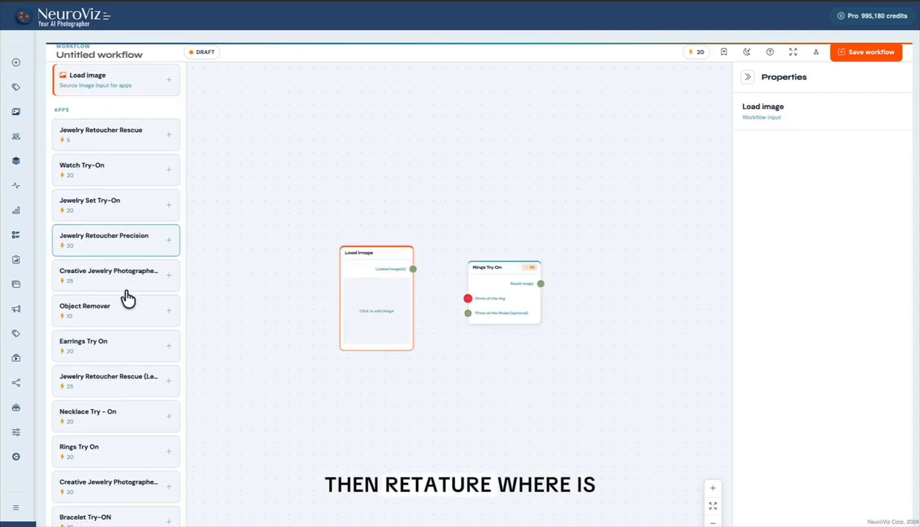
scroll(129, 307, down, 1)
scroll(118, 134, up, 2)
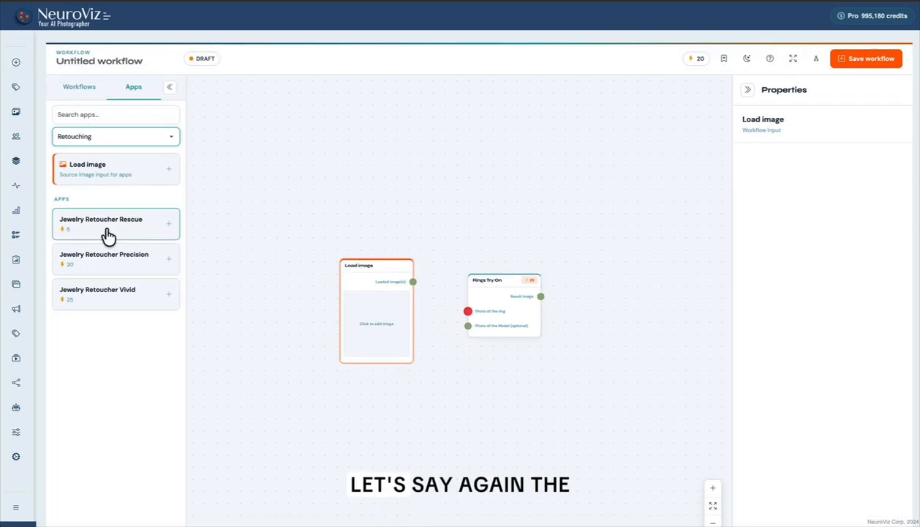
click(108, 219)
mouse_move(588, 281)
mouse_down()
mouse_move(549, 335)
mouse_move(514, 360)
mouse_move(477, 365)
mouse_up()
- Filter the apps to Video Suite, add a Scene Video Creator node beside Rings Try On and check its frame inputs
click(103, 123)
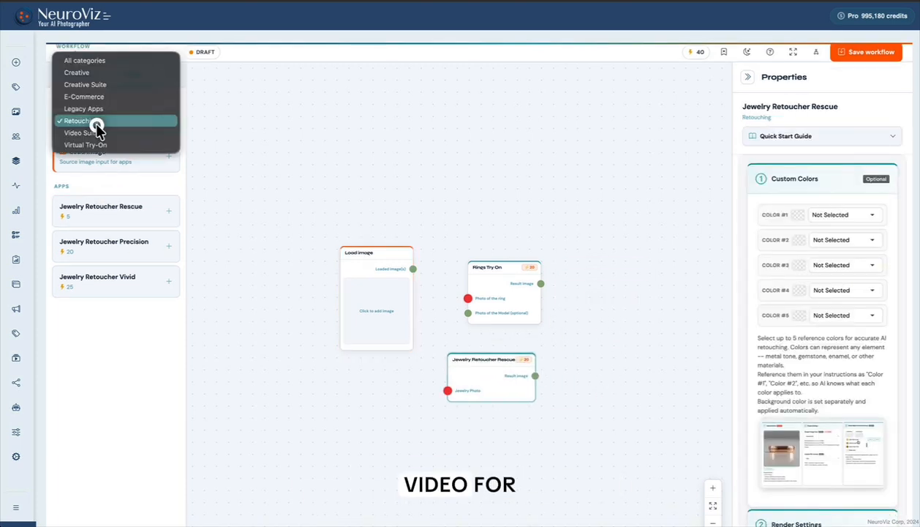
click(92, 131)
drag(83, 214, 607, 218)
click(84, 212)
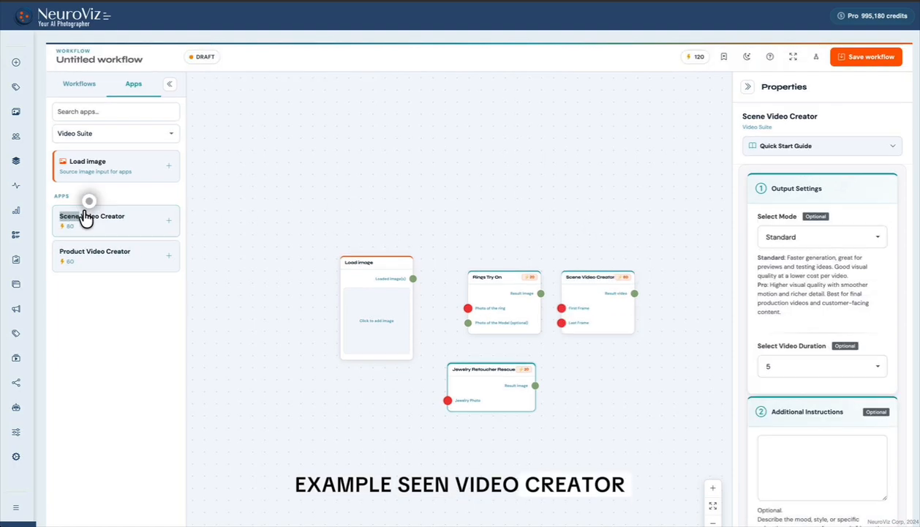
click(594, 280)
scroll(582, 326, up, 6)
scroll(572, 342, down, 2)
scroll(555, 333, up, 2)
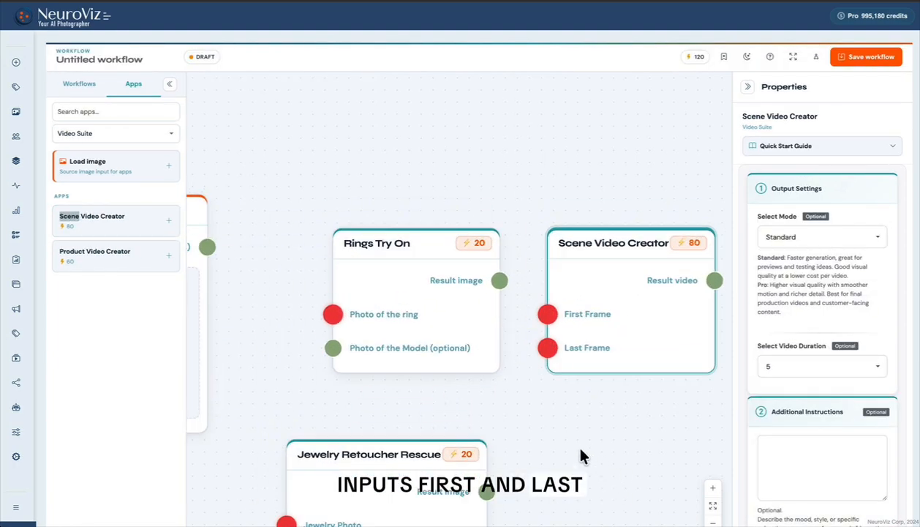
- Rearrange the nodes and connect Load image to Rings Try On's Photo of the ring and Jewelry Retoucher Rescue's Jewelry Photo
drag(438, 461, 456, 428)
scroll(557, 424, down, 3)
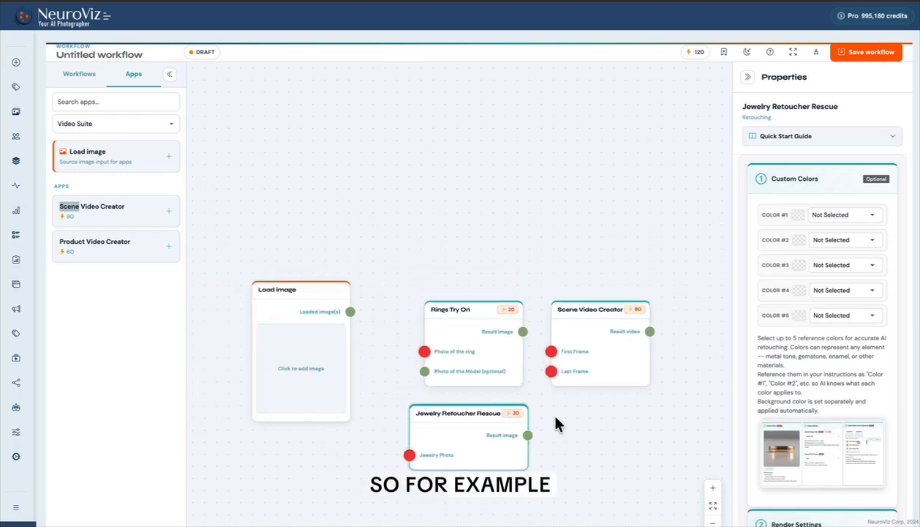
drag(314, 290, 308, 323)
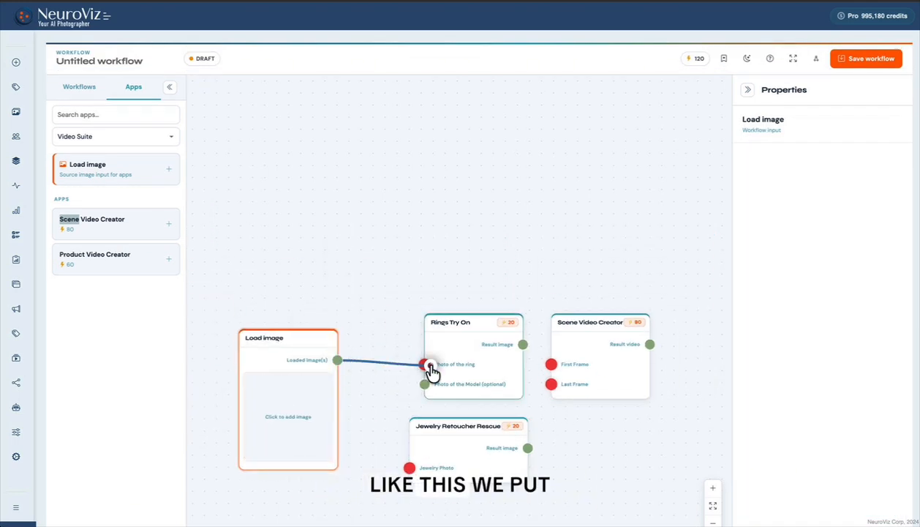
drag(428, 370, 428, 369)
mouse_move(337, 378)
mouse_down()
mouse_move(423, 514)
mouse_move(414, 497)
mouse_up()
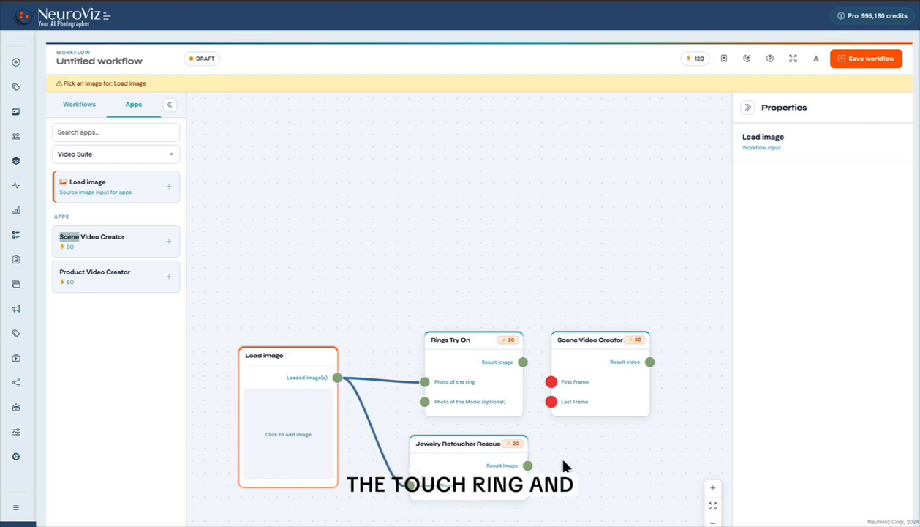
- Filter the apps to the Creative category and add the Creative Jewelry Photographer Vivid node to the workflow
click(112, 156)
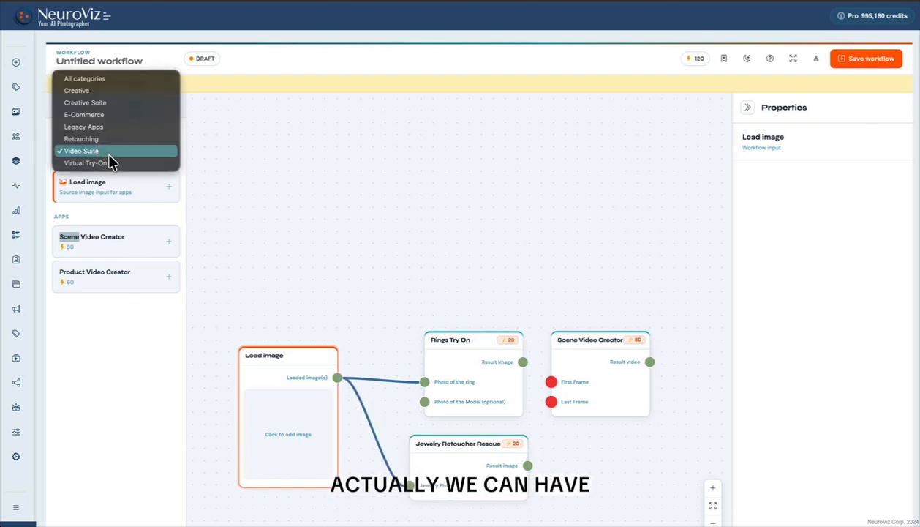
click(85, 102)
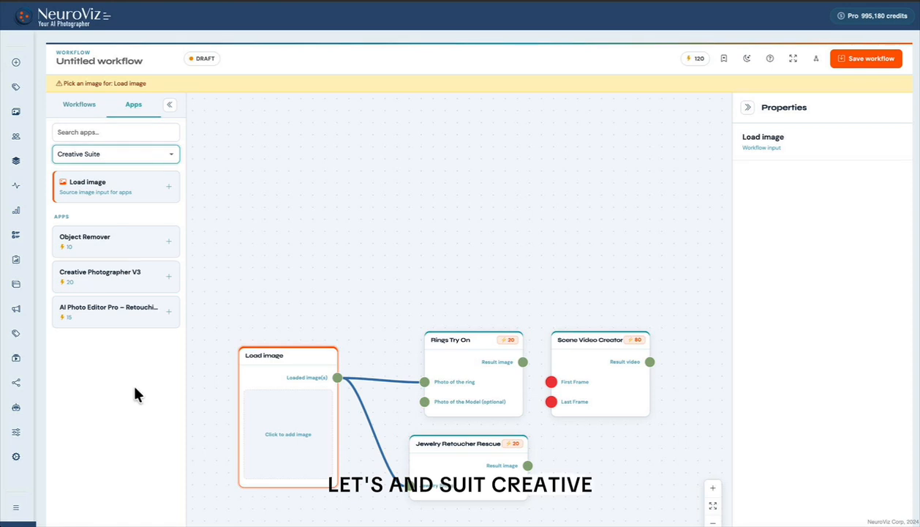
click(93, 153)
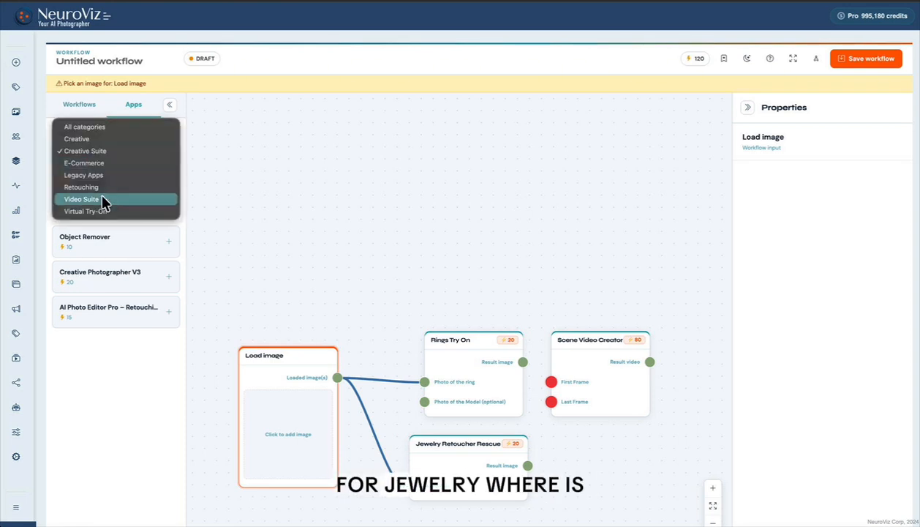
click(94, 139)
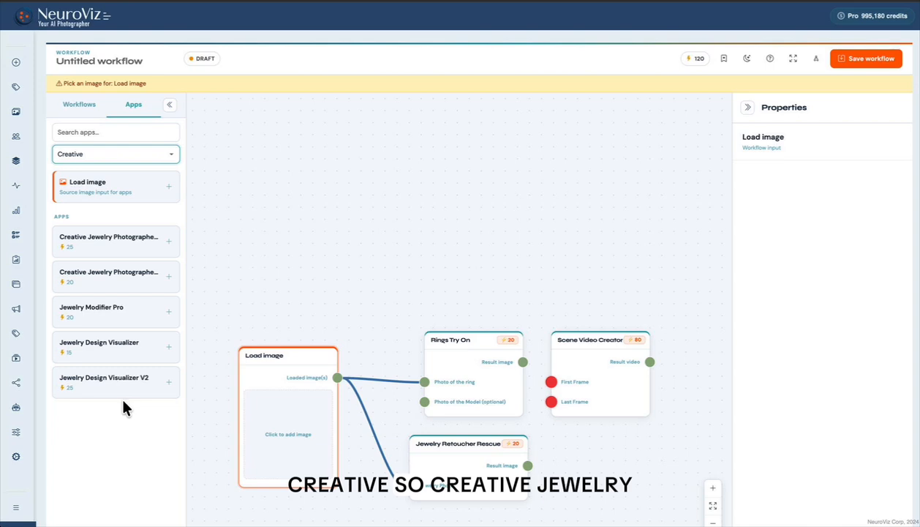
click(117, 244)
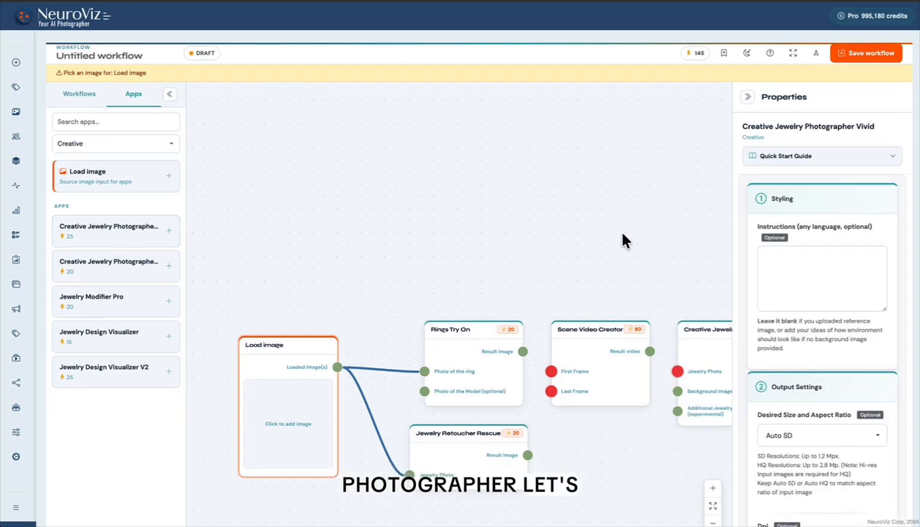
- Place Creative Jewelry Photographer Vivid below Jewelry Retoucher Rescue and feed its Jewelry Photo from the retoucher's Result image
drag(617, 230, 456, 117)
drag(550, 222, 285, 411)
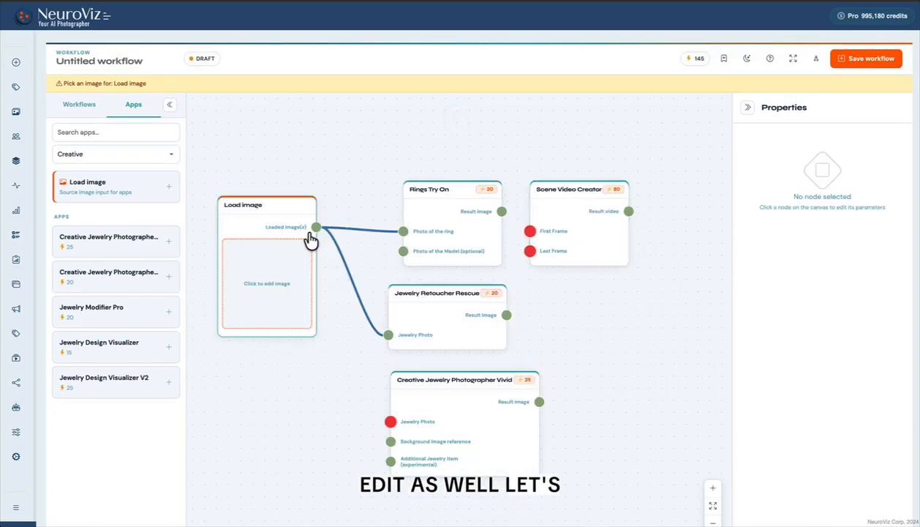
drag(314, 229, 392, 422)
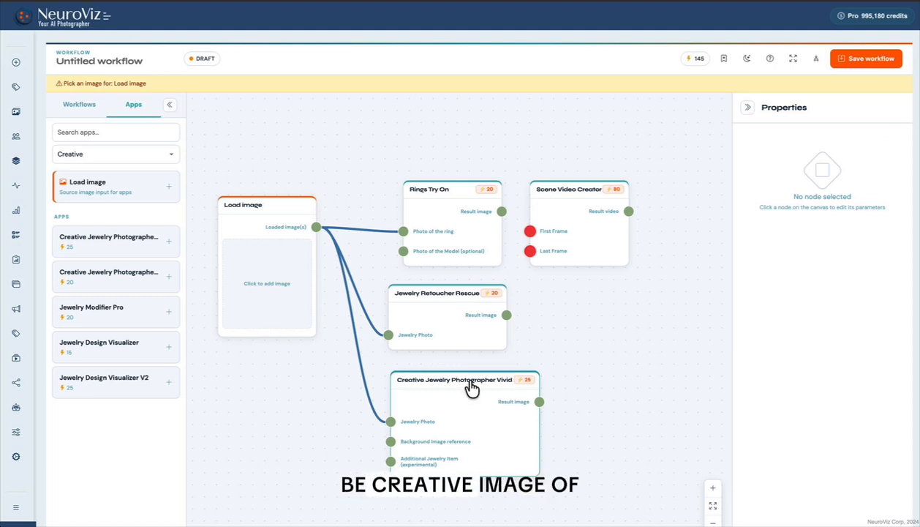
mouse_move(507, 320)
mouse_down()
mouse_move(376, 422)
mouse_move(394, 431)
mouse_up()
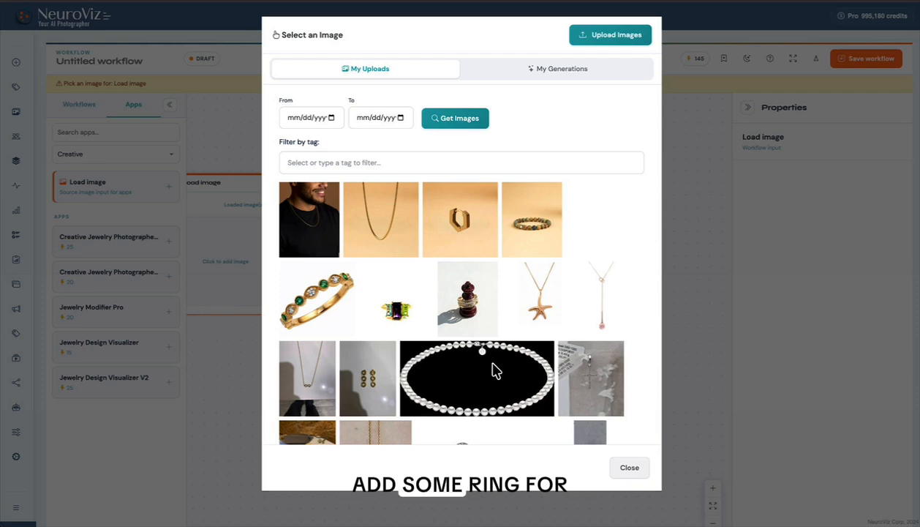
- Load the gold ring photo with a large clear stone on a grey background from My Uploads into the Load image node
scroll(493, 370, down, 5)
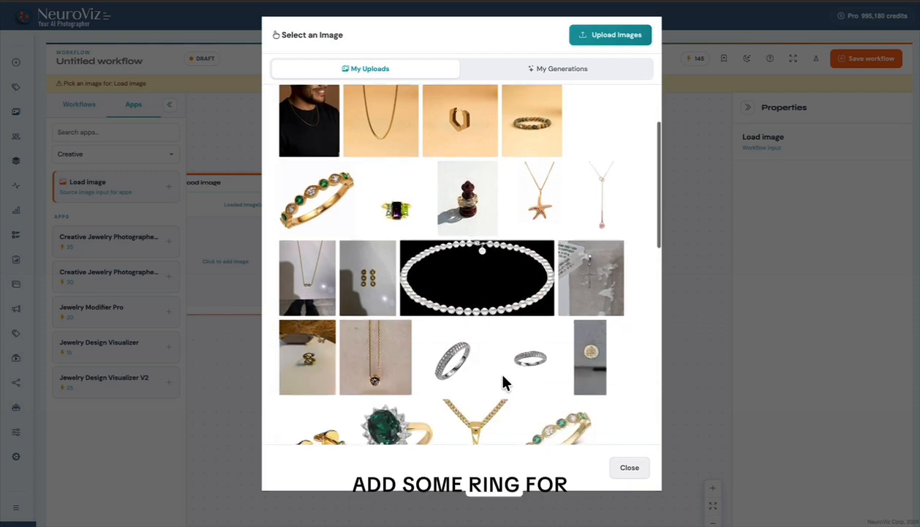
scroll(477, 319, down, 5)
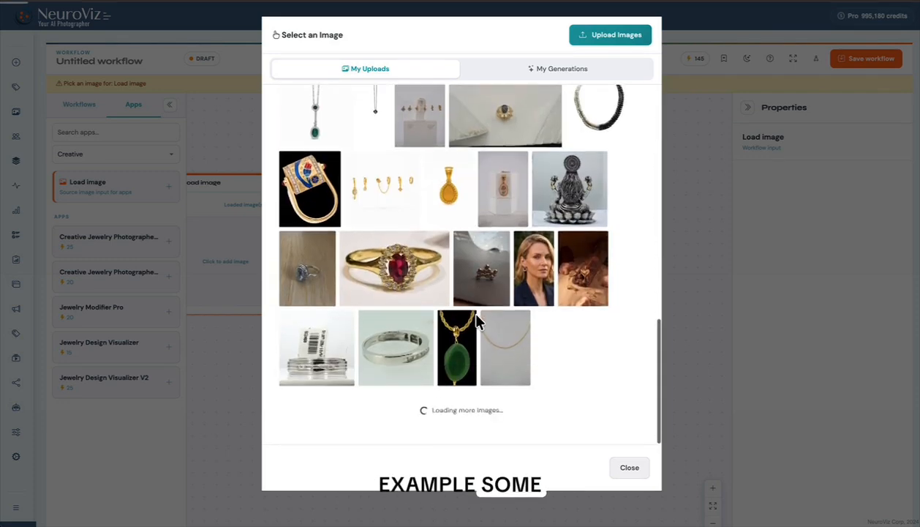
scroll(529, 350, down, 2)
scroll(530, 354, down, 6)
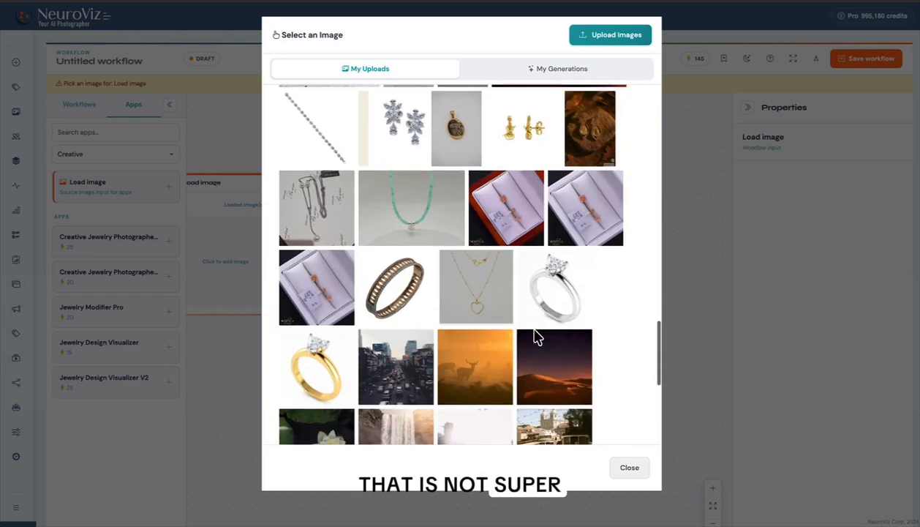
scroll(538, 336, down, 3)
scroll(534, 335, up, 12)
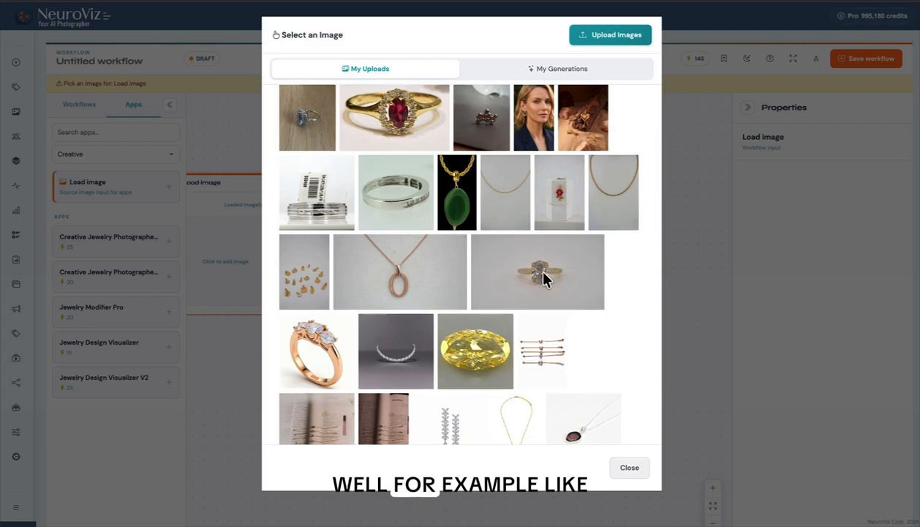
click(541, 274)
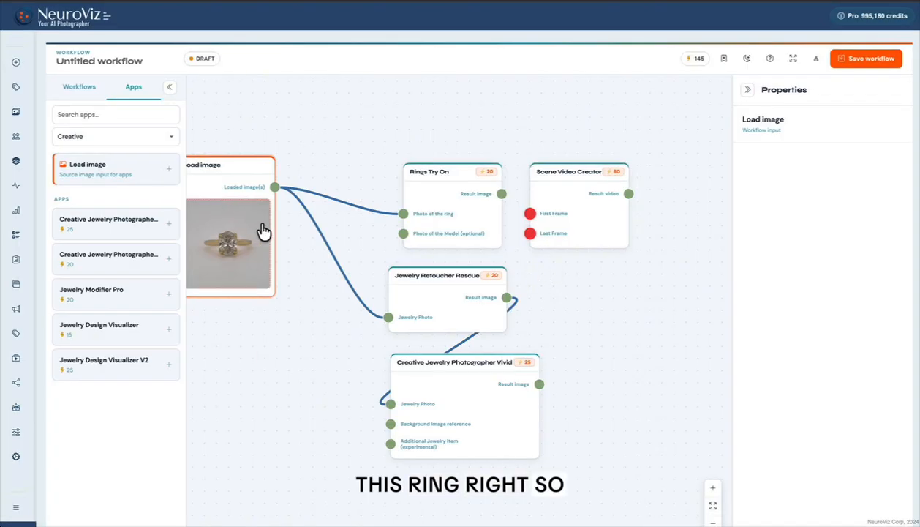
- Connect Rings Try On's Result image to Scene Video Creator's Last Frame, and Creative Jewelry Photographer Vivid's Result image to First Frame
drag(479, 189, 441, 150)
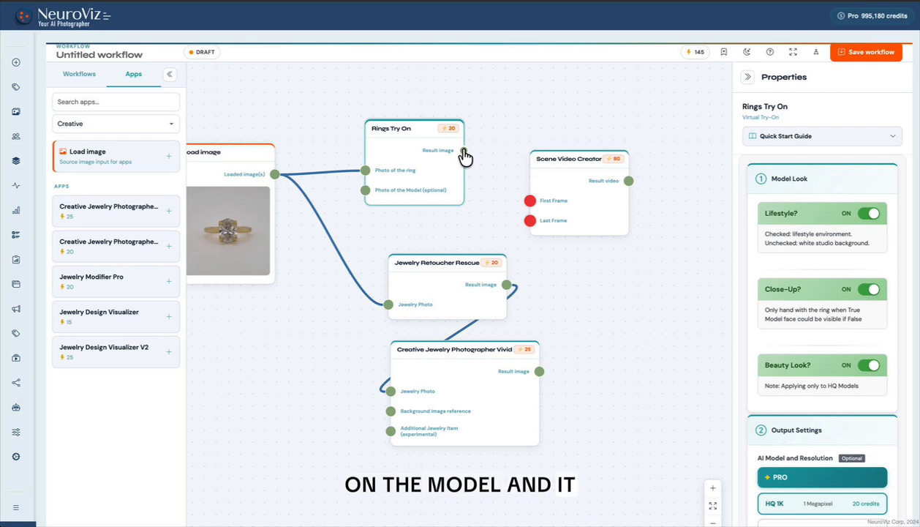
mouse_move(468, 154)
mouse_down()
mouse_move(512, 222)
mouse_move(531, 223)
mouse_up()
drag(574, 174, 647, 220)
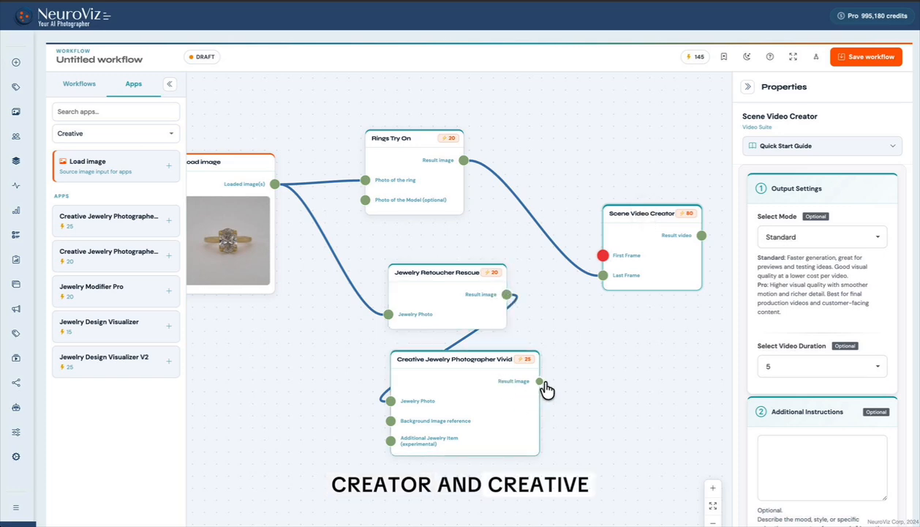
mouse_move(542, 381)
mouse_down()
mouse_move(605, 255)
mouse_move(526, 388)
mouse_up()
- Rearrange the nodes so Creative Jewelry Photographer Vivid sits above Rings Try On, between Jewelry Retoucher Rescue and Scene Video Creator
scroll(523, 351, down, 5)
scroll(522, 348, down, 3)
scroll(510, 357, up, 5)
drag(500, 287, 341, 228)
drag(588, 325, 462, 301)
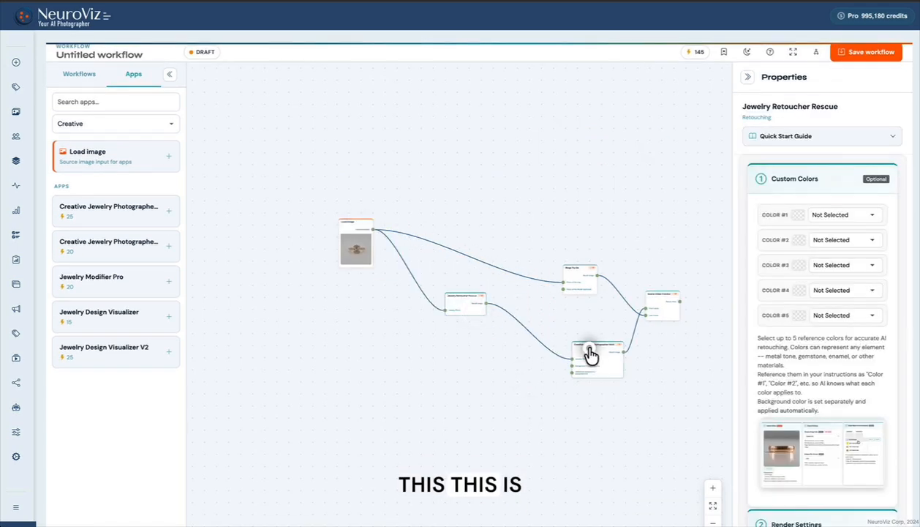
drag(590, 350, 553, 325)
drag(434, 414, 411, 455)
scroll(569, 404, up, 5)
scroll(569, 403, down, 3)
drag(513, 348, 478, 214)
drag(550, 280, 477, 286)
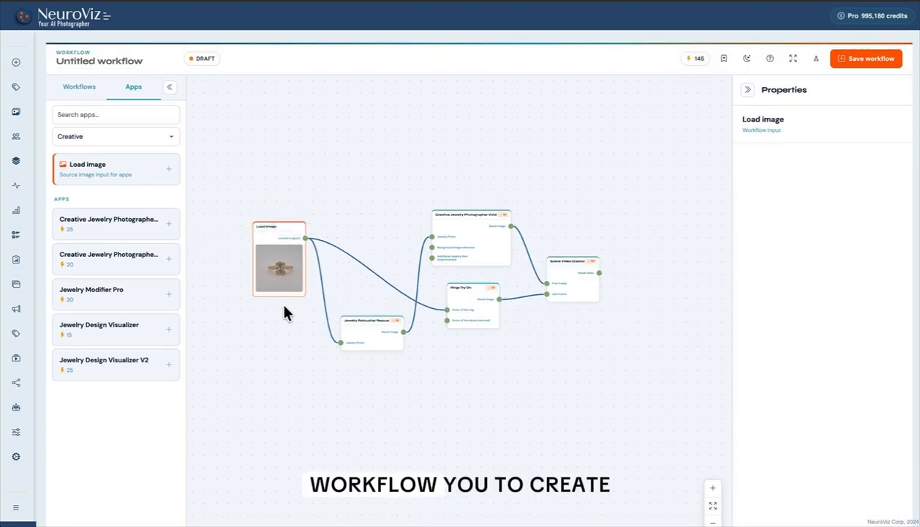
scroll(280, 300, up, 3)
drag(587, 394, 528, 398)
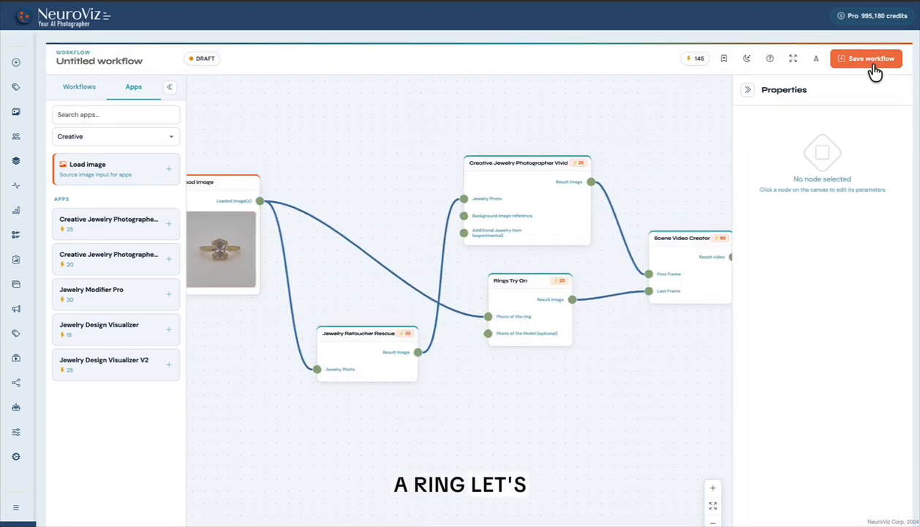
- Save the workflow under the name "Creative Ring -all in one"
click(874, 60)
text(Creative )
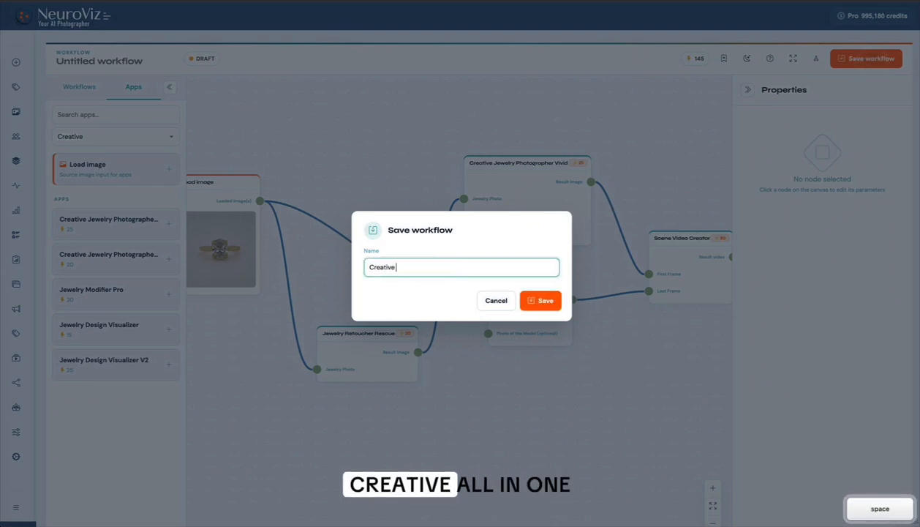
text(-all in one)
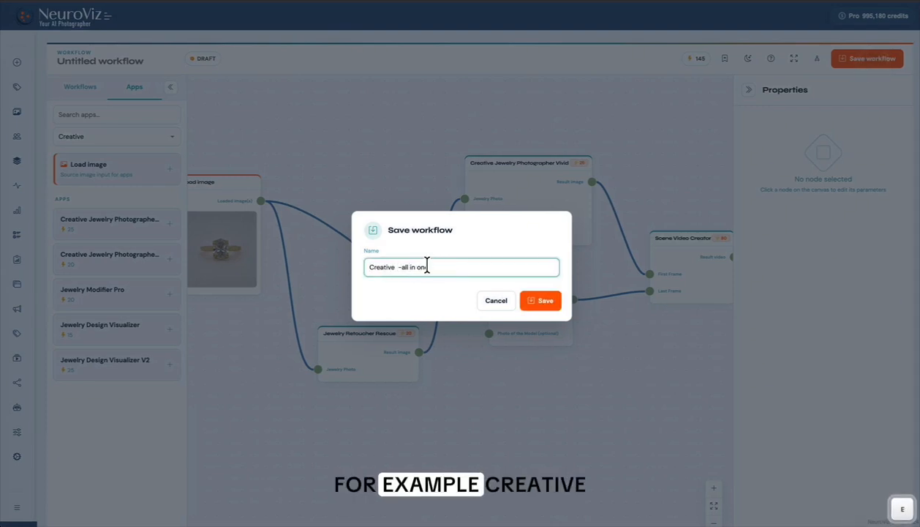
click(398, 268)
key(BackSpace)
key(BackSpace)
text(Ring -)
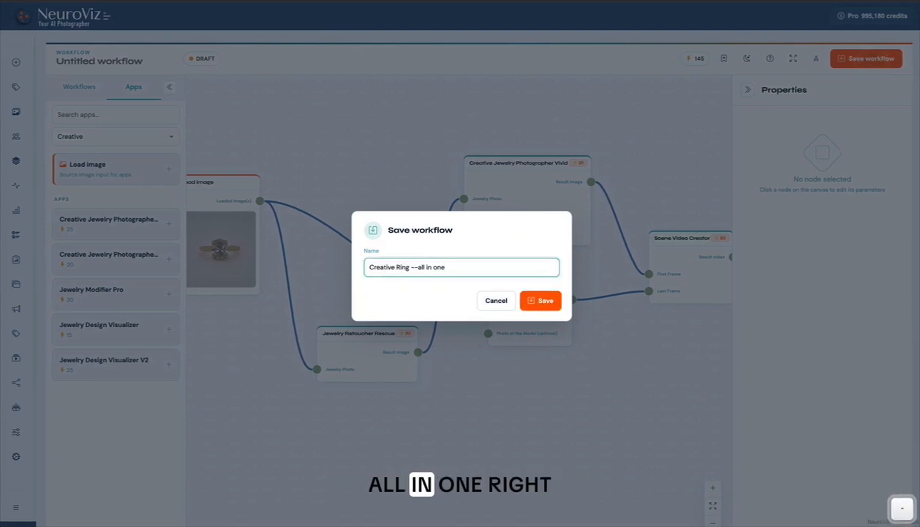
click(545, 300)
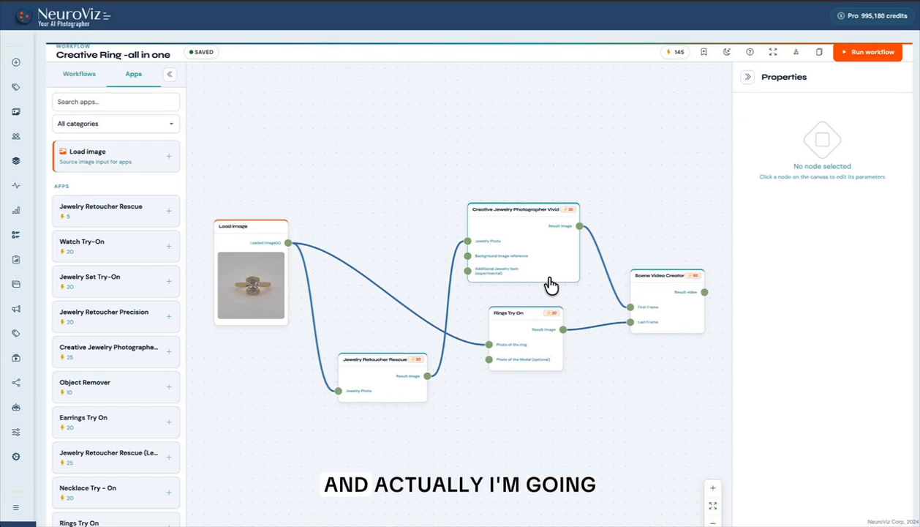
- Bookmark the saved Creative Ring workflow and run it
click(705, 54)
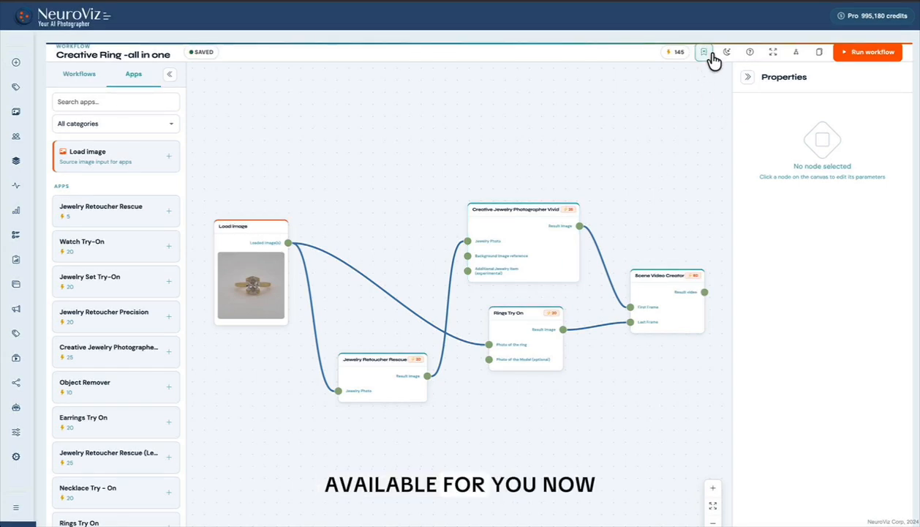
click(75, 78)
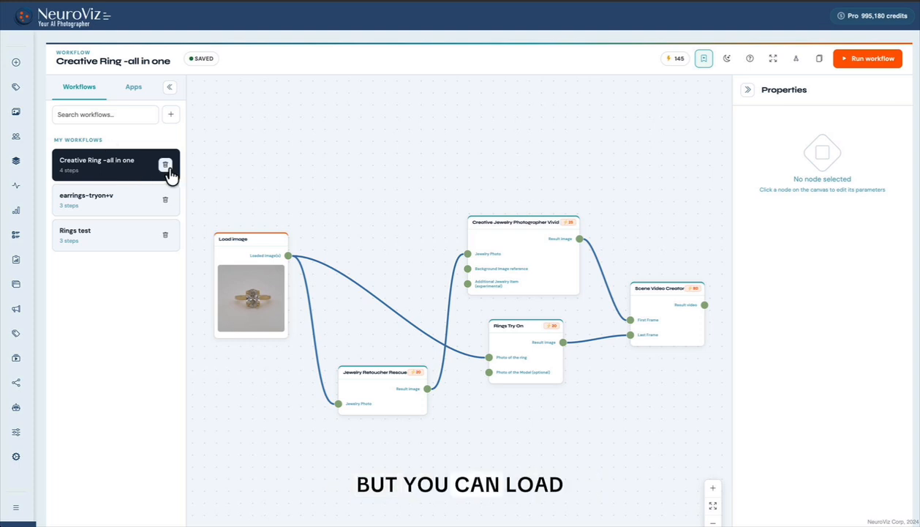
click(133, 87)
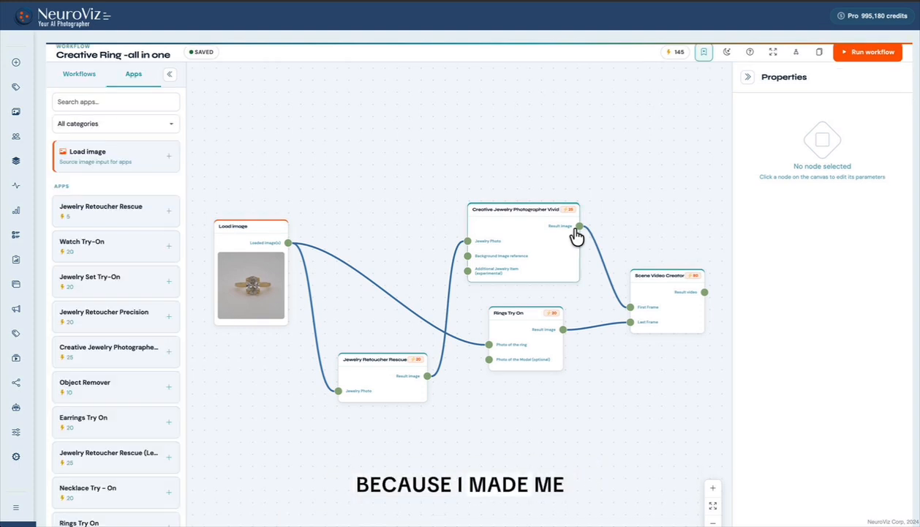
click(883, 53)
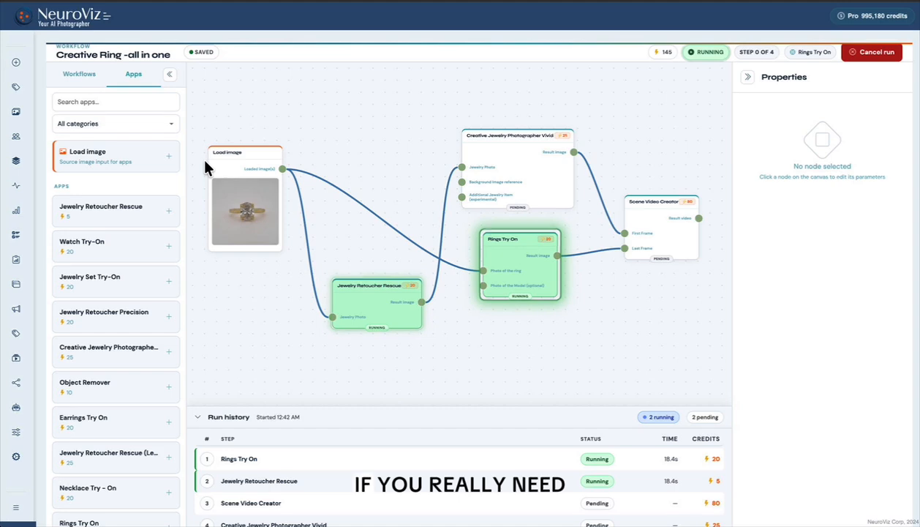
- Add a second Load image node above the first and connect it to Creative Jewelry Photographer Vivid's Background image reference
click(128, 160)
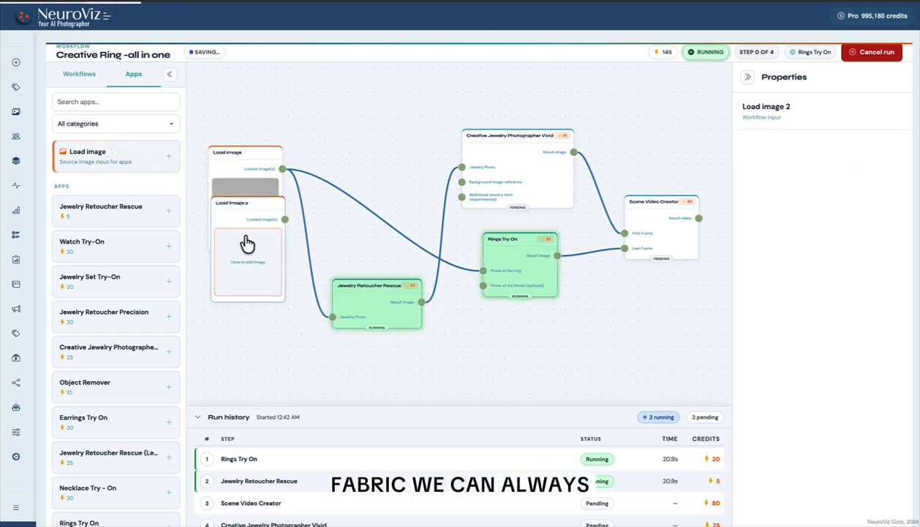
drag(245, 247, 418, 92)
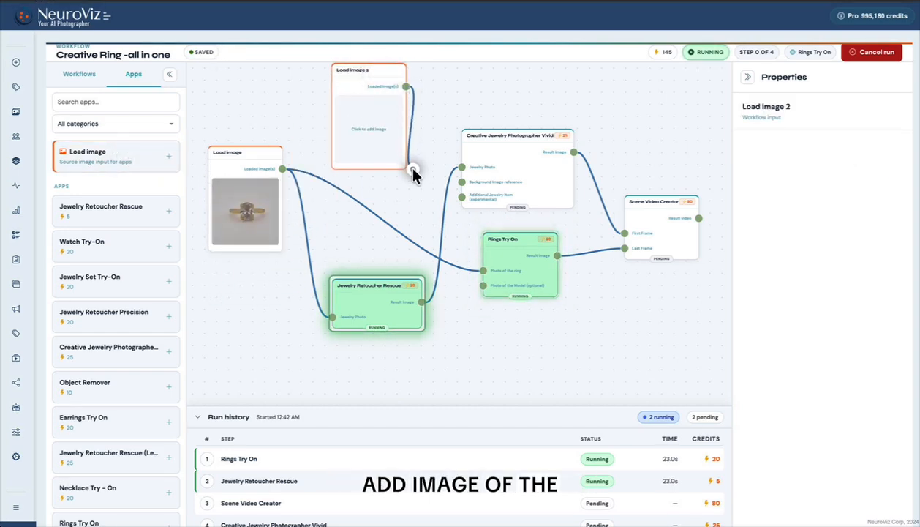
drag(414, 175, 461, 182)
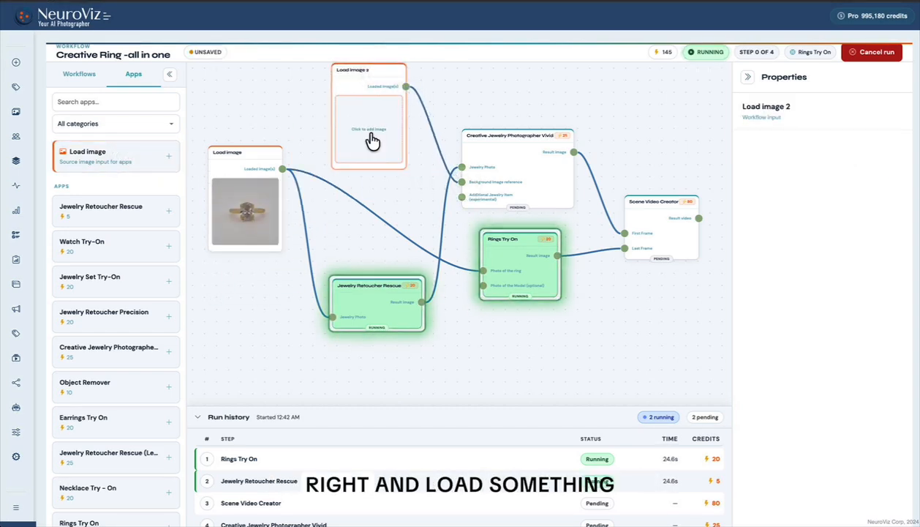
- Load the dark brown photo of gold drop earrings from My Uploads into the second Load image node
click(373, 141)
scroll(518, 364, down, 4)
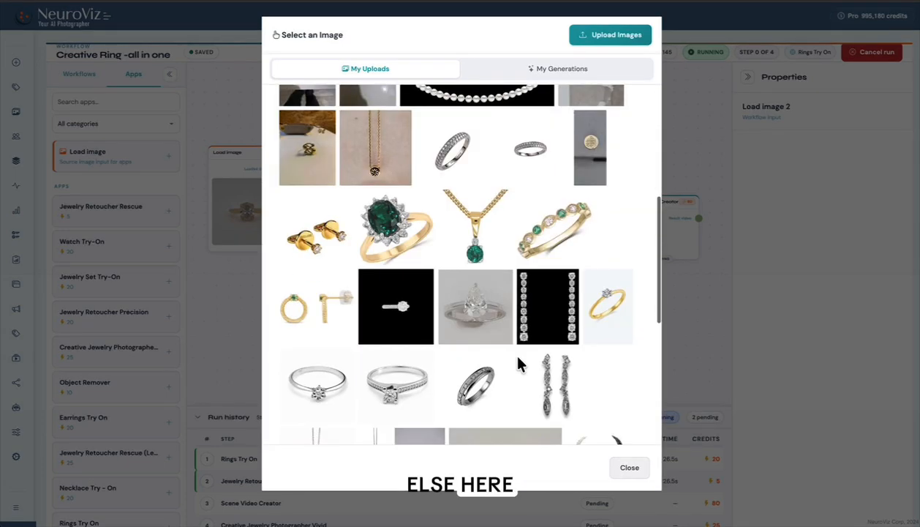
scroll(518, 363, down, 3)
scroll(518, 364, down, 1)
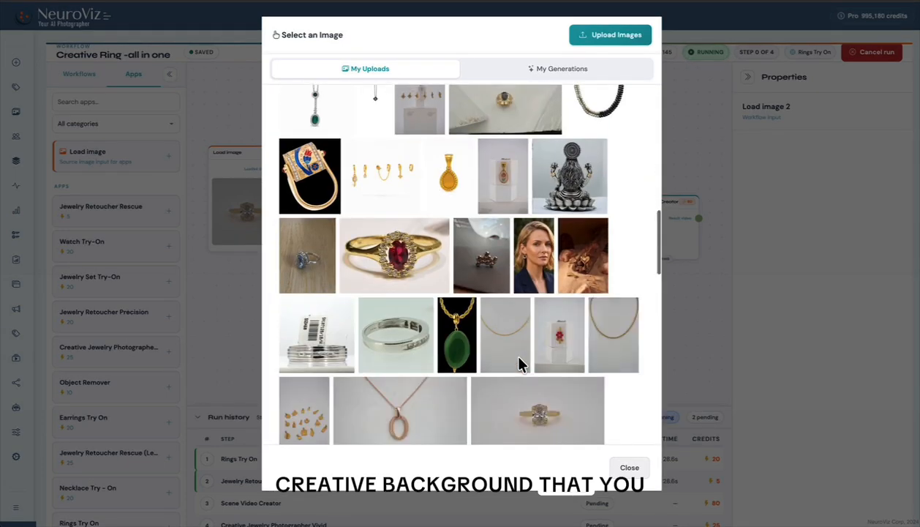
scroll(519, 364, down, 4)
scroll(518, 363, down, 2)
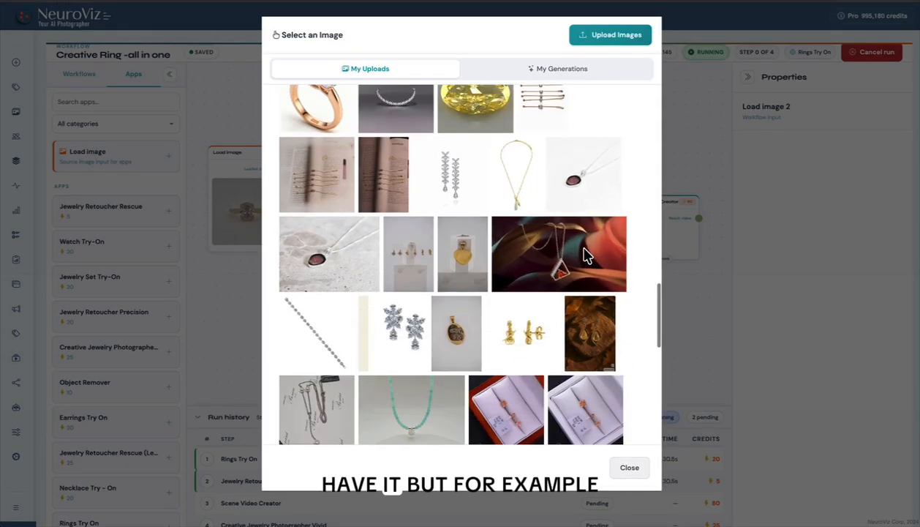
click(590, 341)
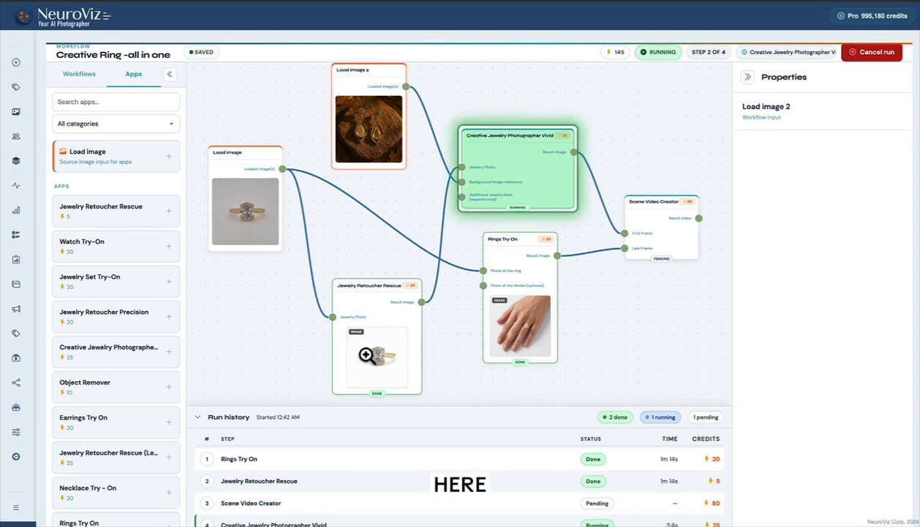
- Inspect the Jewelry Retoucher Rescue and Rings Try On result images at full size
scroll(366, 354, up, 4)
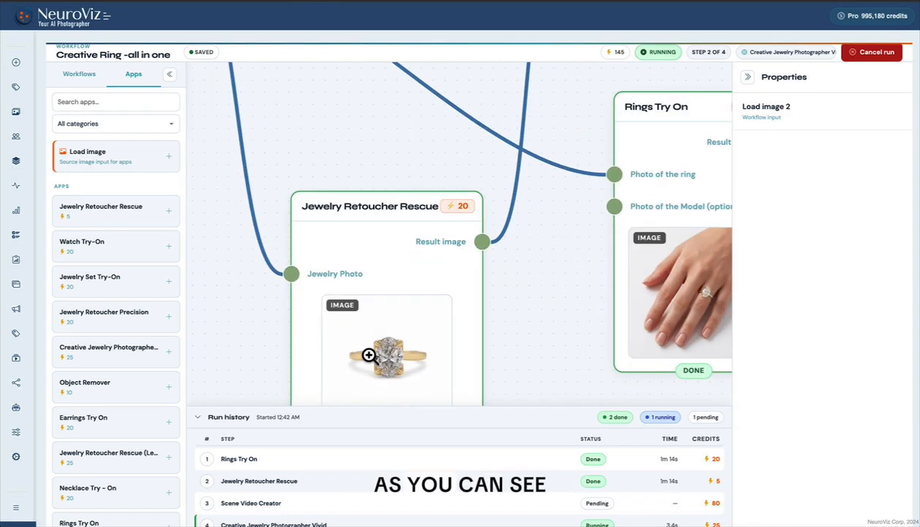
click(405, 345)
click(902, 22)
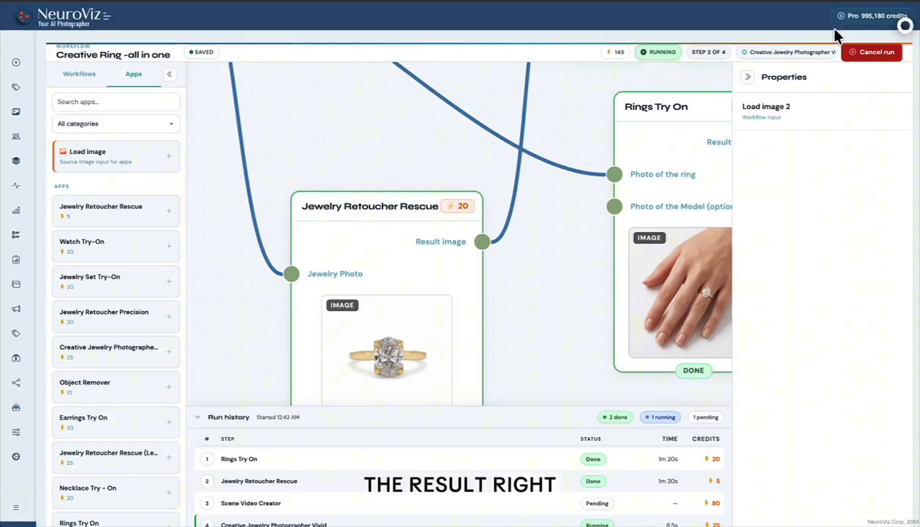
click(685, 288)
click(829, 150)
click(700, 303)
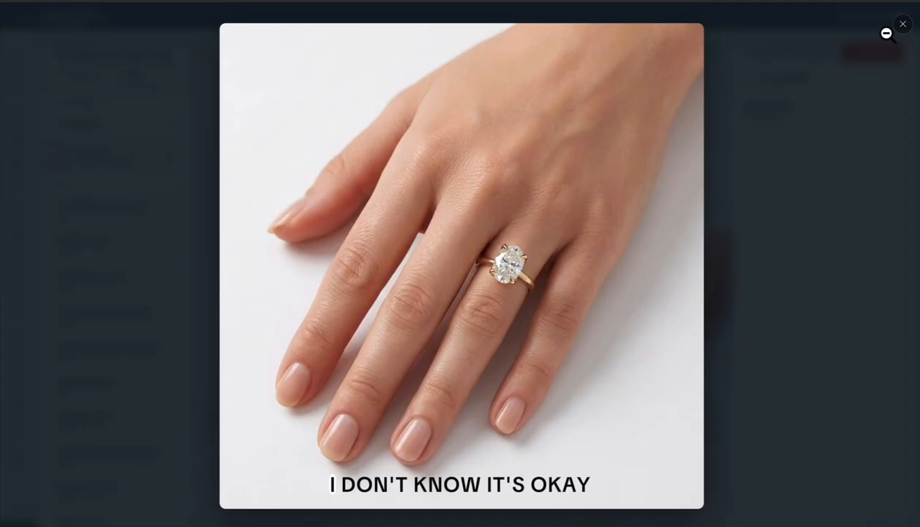
click(885, 34)
scroll(419, 151, down, 7)
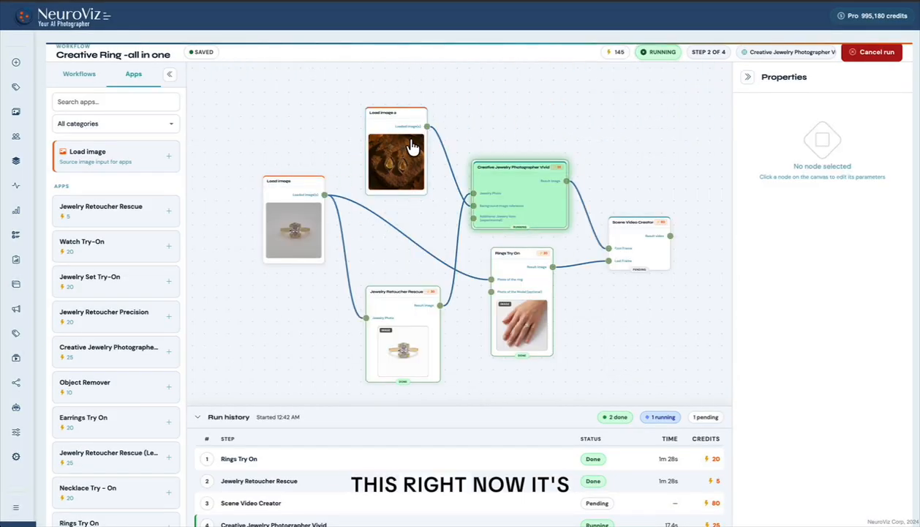
scroll(412, 141, up, 5)
scroll(432, 174, down, 5)
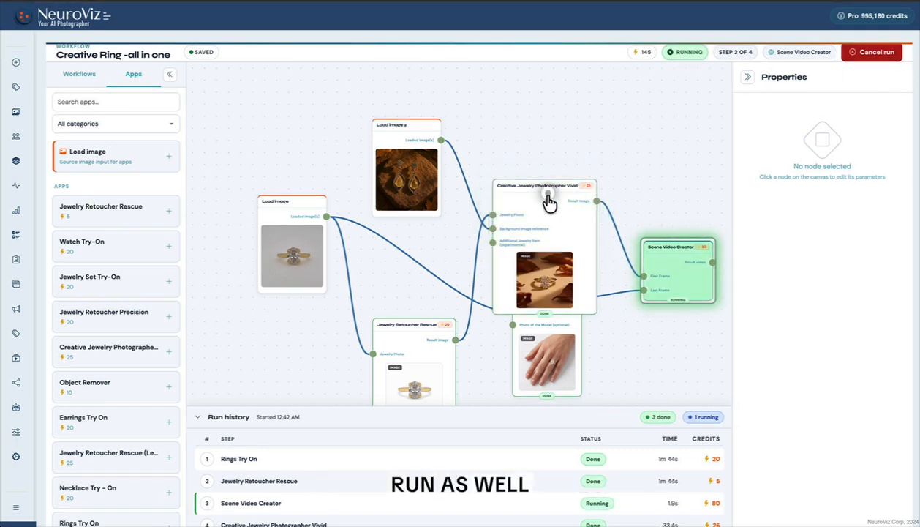
- Move Creative Jewelry Photographer Vivid clear of Rings Try On and compare the two nodes' result images at full size
drag(547, 195, 559, 138)
click(556, 229)
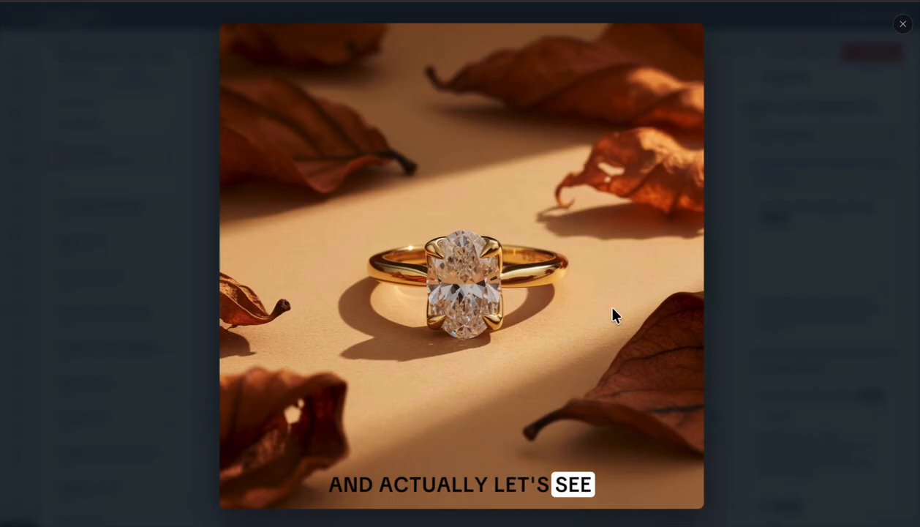
click(788, 221)
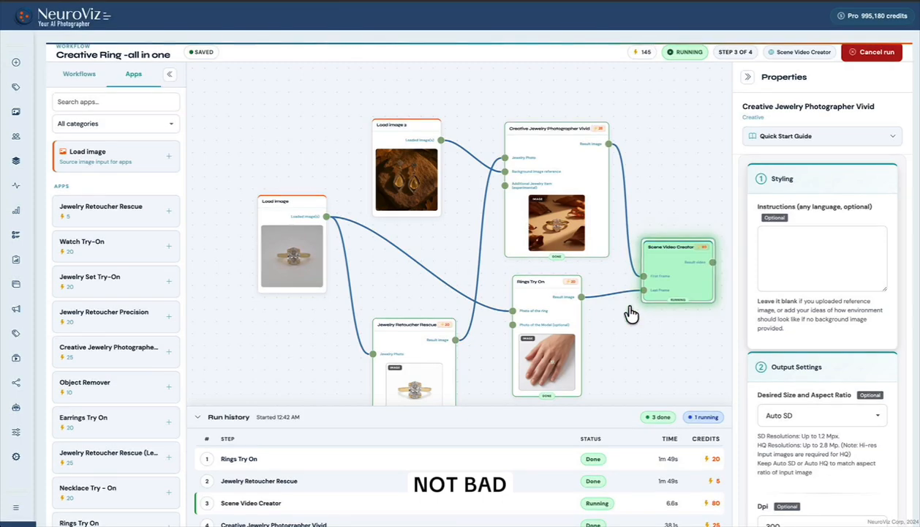
click(557, 351)
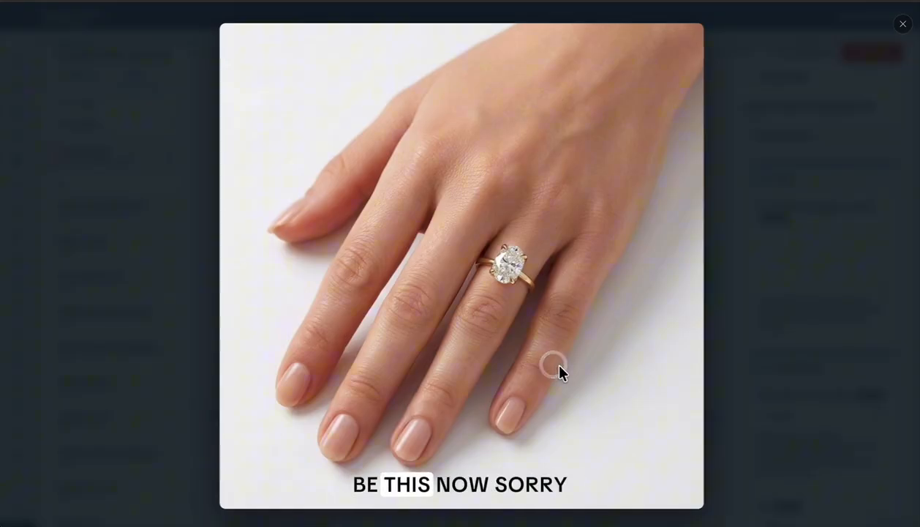
click(760, 287)
click(563, 230)
click(747, 233)
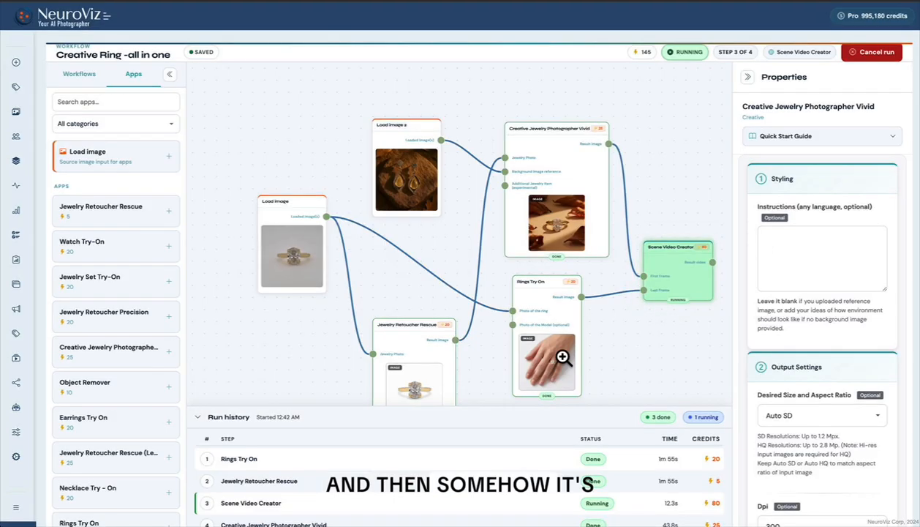
click(562, 355)
click(754, 319)
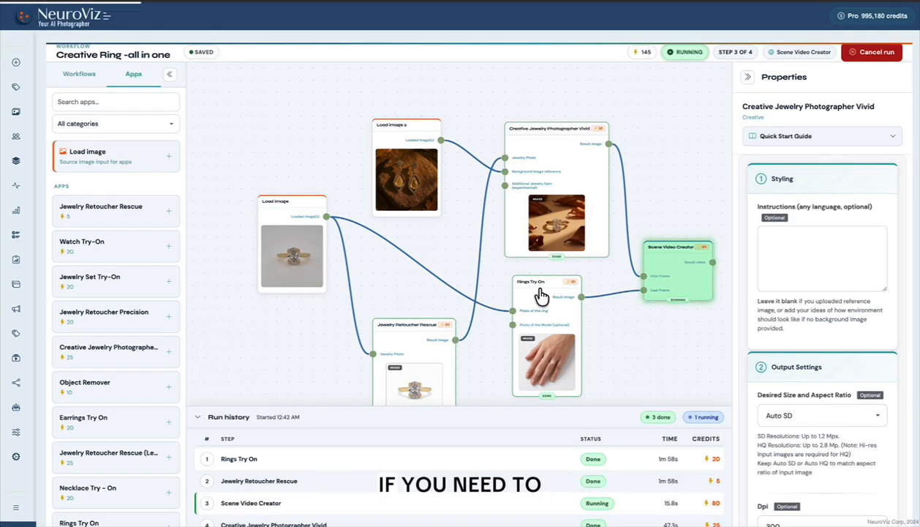
- Review the Rings Try On node's model look, output, instructions and ring size settings
click(539, 294)
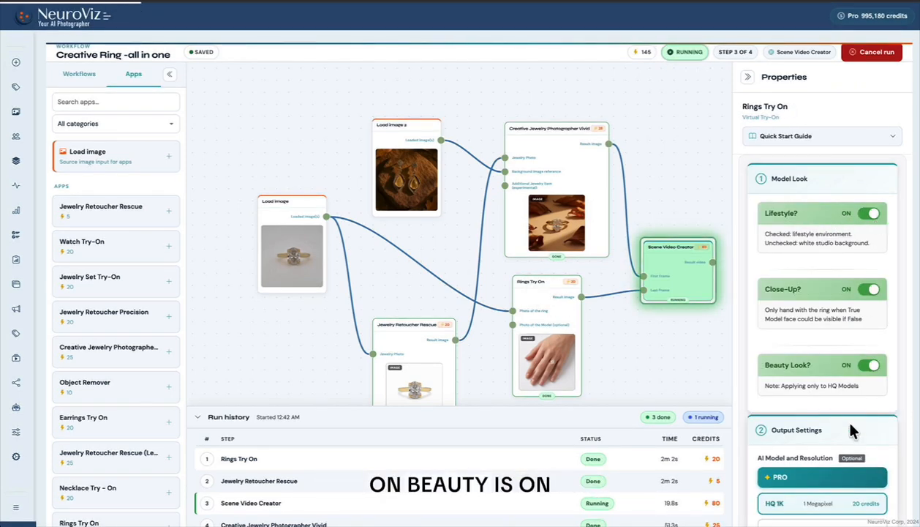
scroll(850, 382, down, 2)
scroll(874, 403, down, 6)
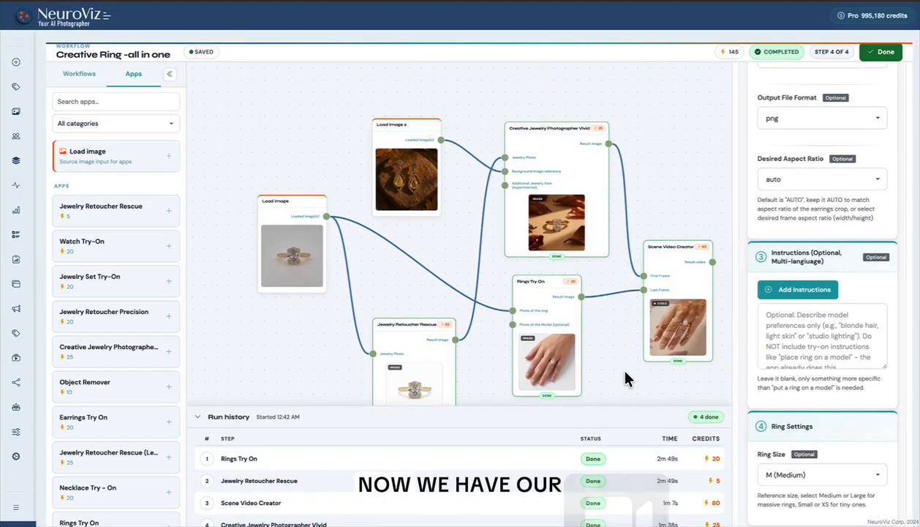
- Watch the Scene Video Creator's result video at full size and finish the completed run
click(682, 322)
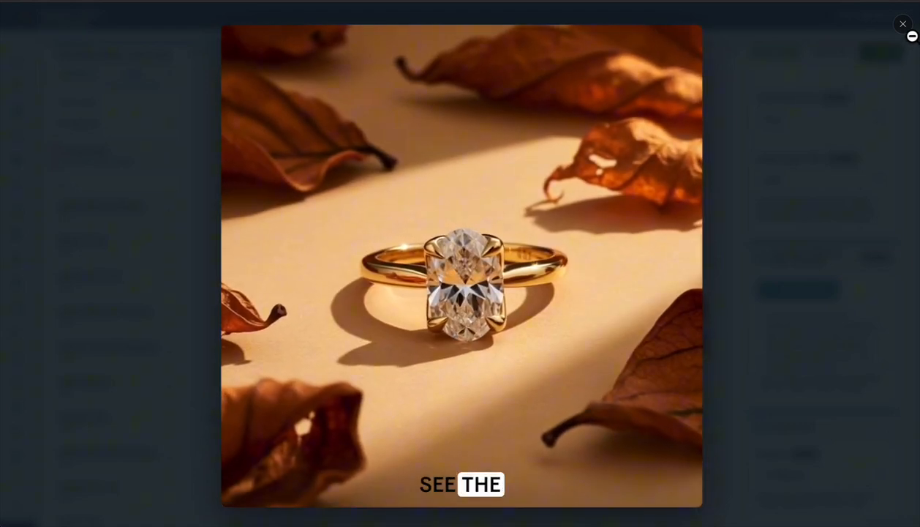
click(905, 25)
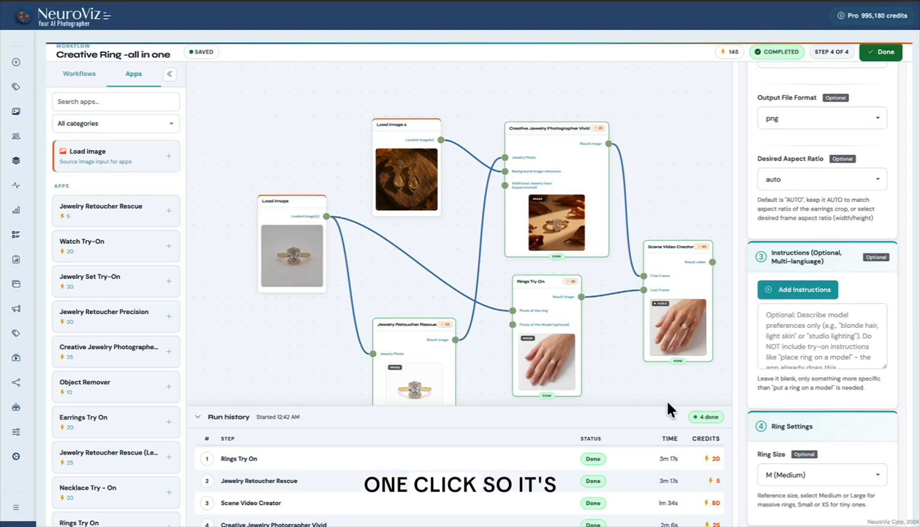
click(887, 52)
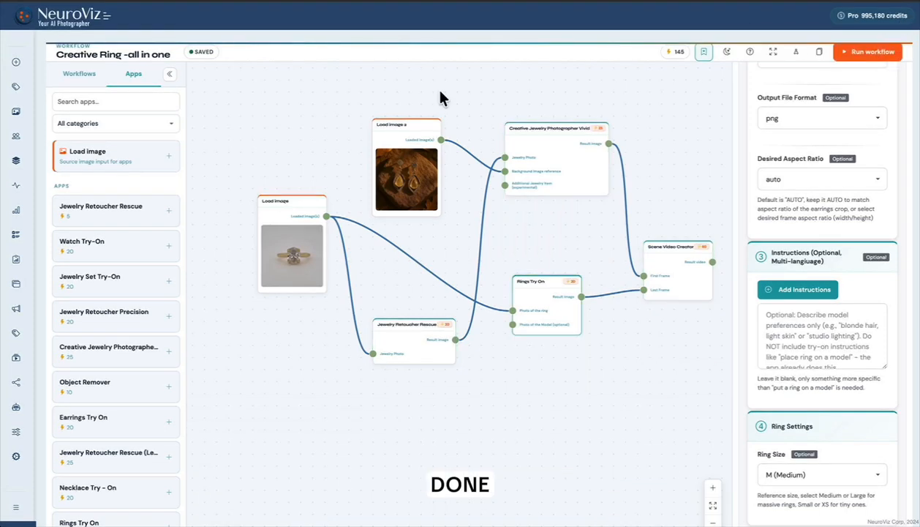
- Load the saved earrings-tryon+v workflow, and return to the Creative Ring -all in one workflow
click(82, 75)
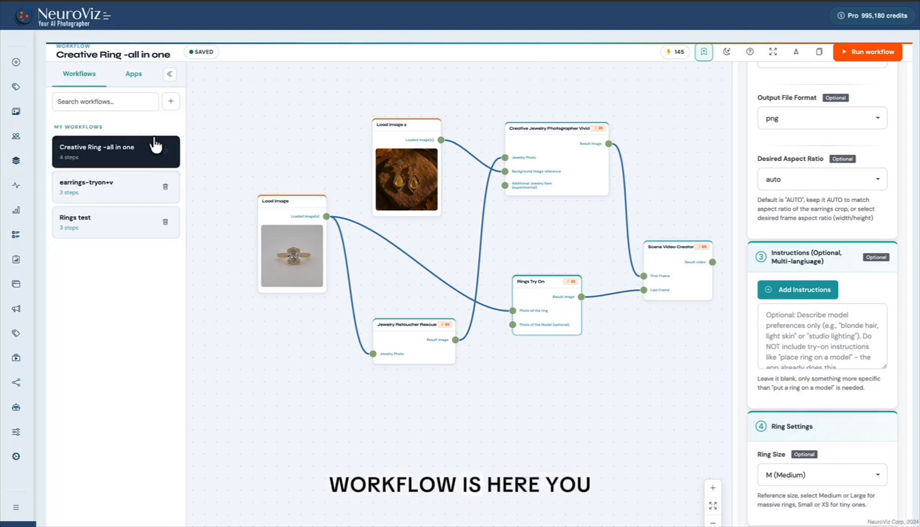
click(110, 196)
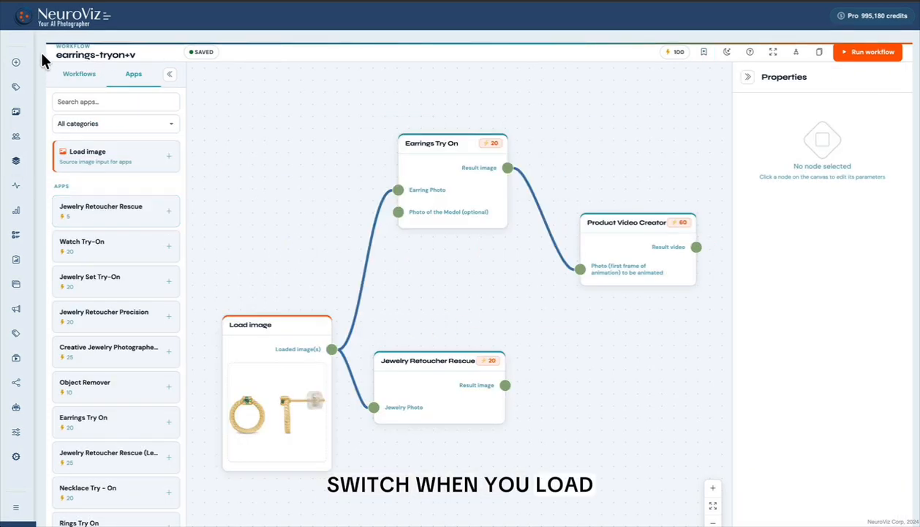
click(75, 74)
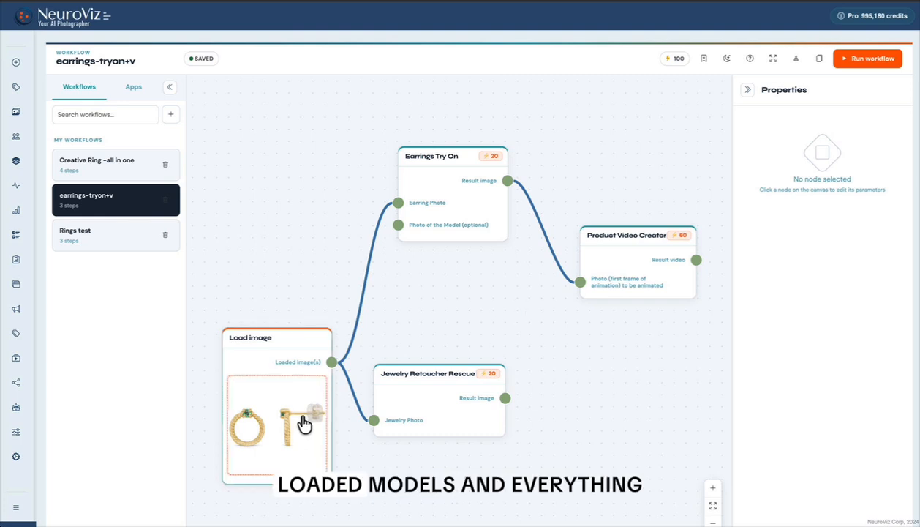
click(95, 167)
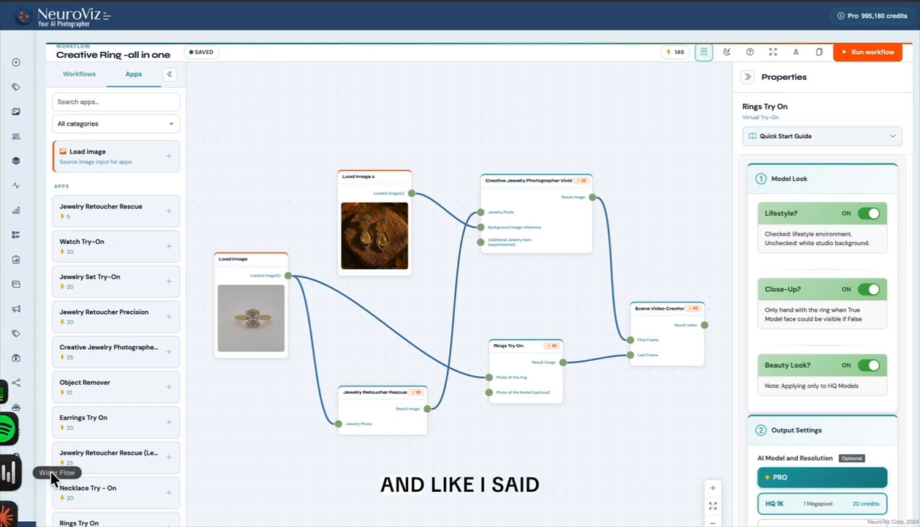
- Open My Gallery and view the newest Scene Video Creator and Creative Jewelry Photographer results at full size
scroll(19, 472, down, 3)
click(42, 405)
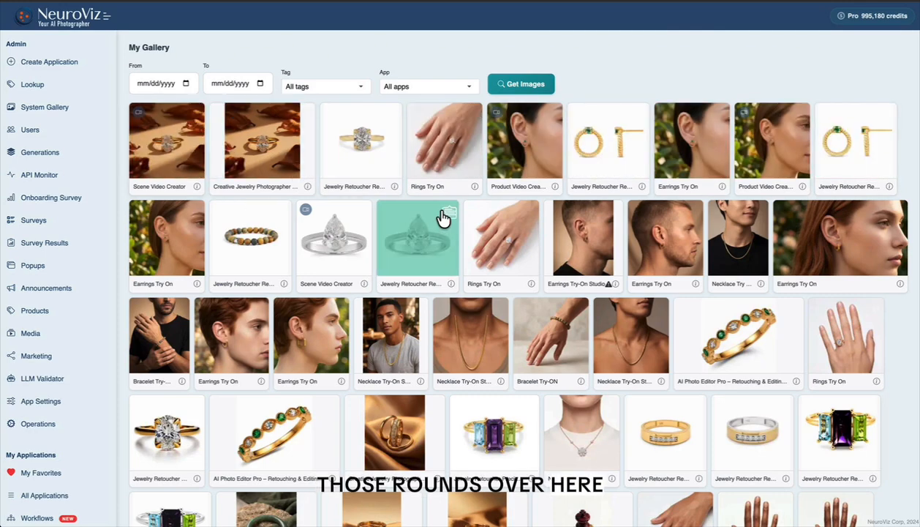
click(166, 150)
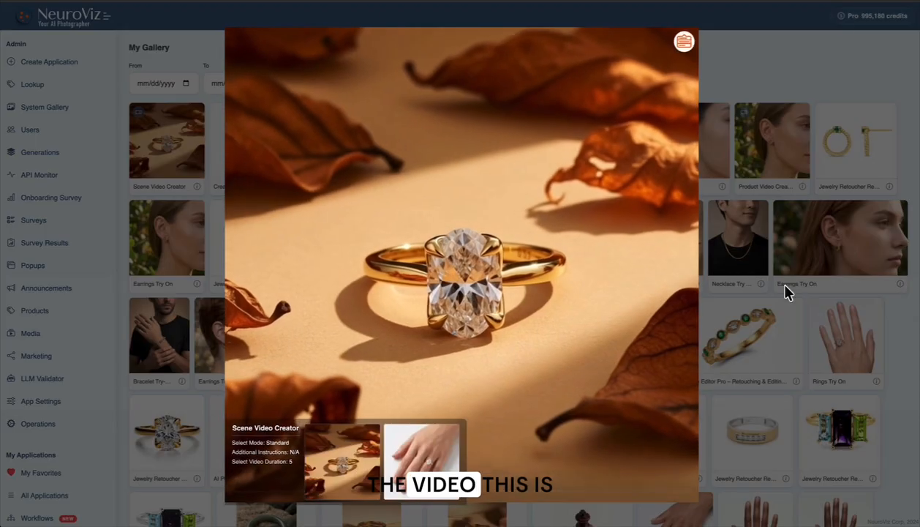
click(786, 58)
click(241, 153)
key(Escape)
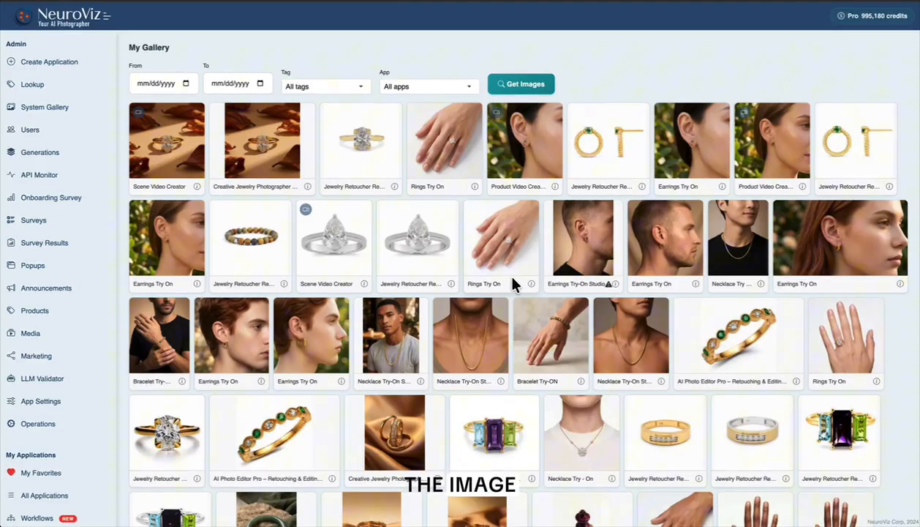
- View the newest Jewelry Retoucher Rescue and Rings Try On gallery results at full size, closing each preview
click(363, 159)
click(760, 65)
click(451, 148)
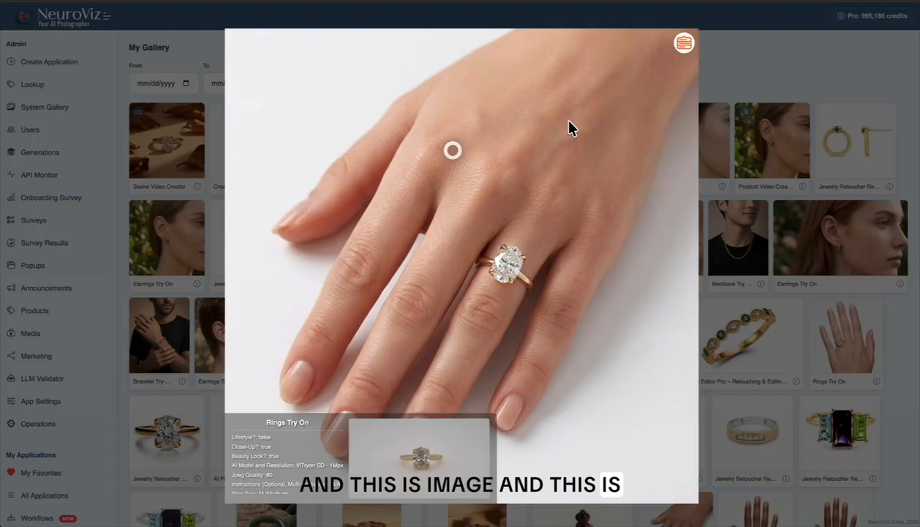
click(842, 62)
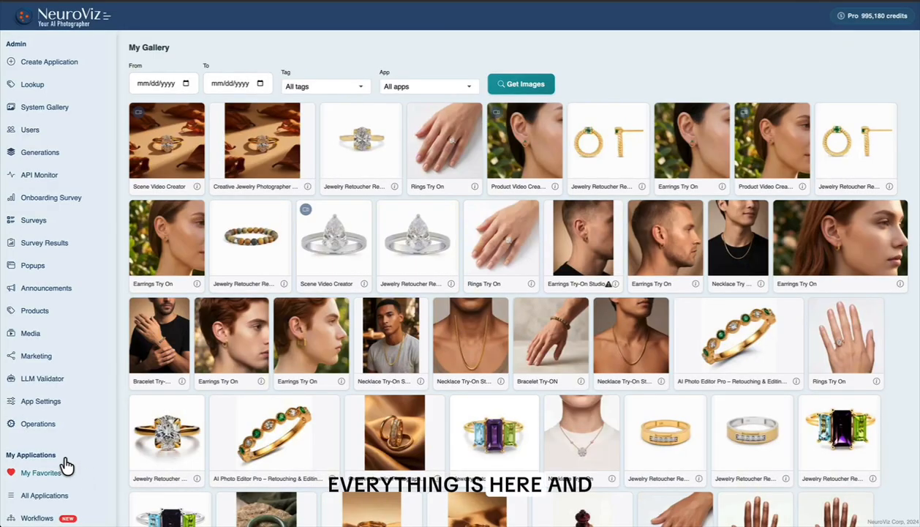
- Return to the Workflows editor with an empty workflow and switch the editor to the dark theme
scroll(67, 465, down, 3)
scroll(67, 465, up, 3)
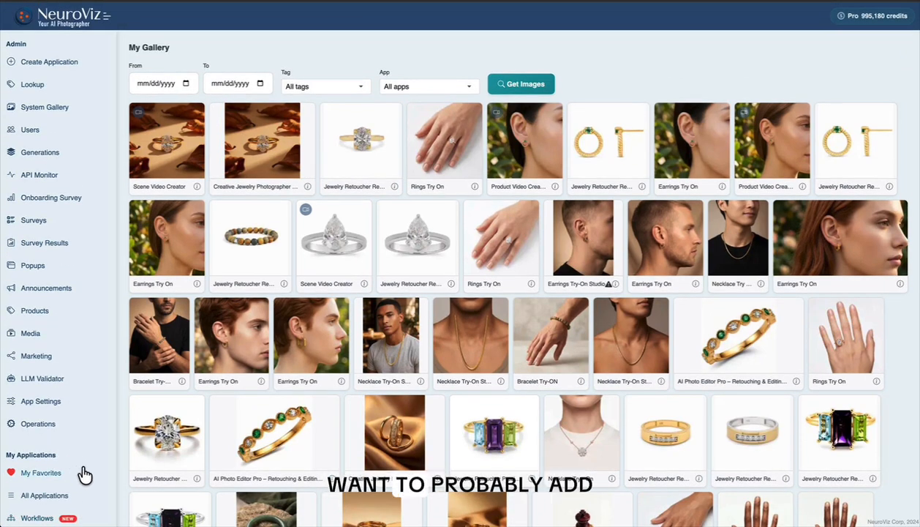
scroll(49, 471, down, 1)
click(40, 486)
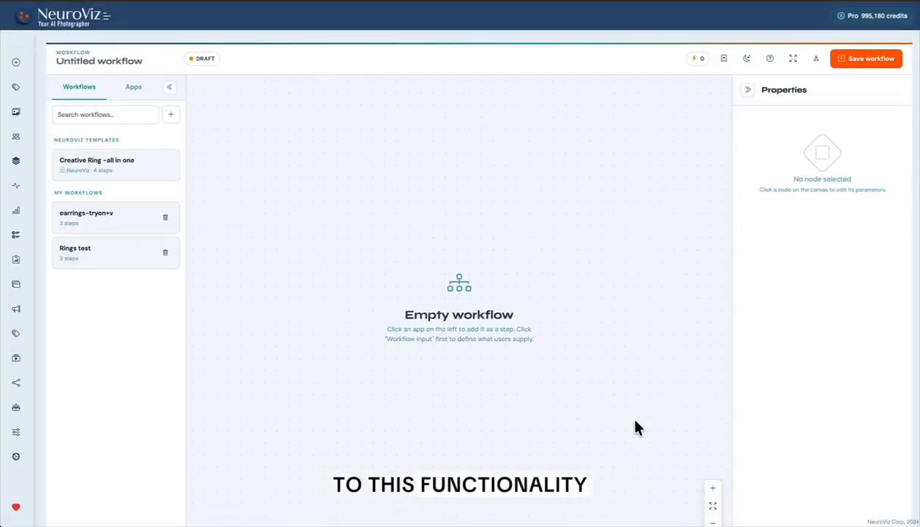
click(747, 60)
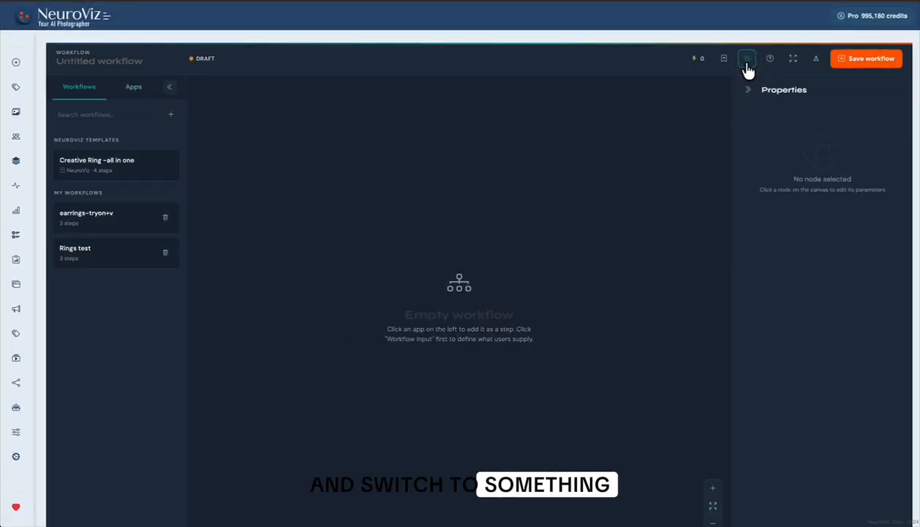